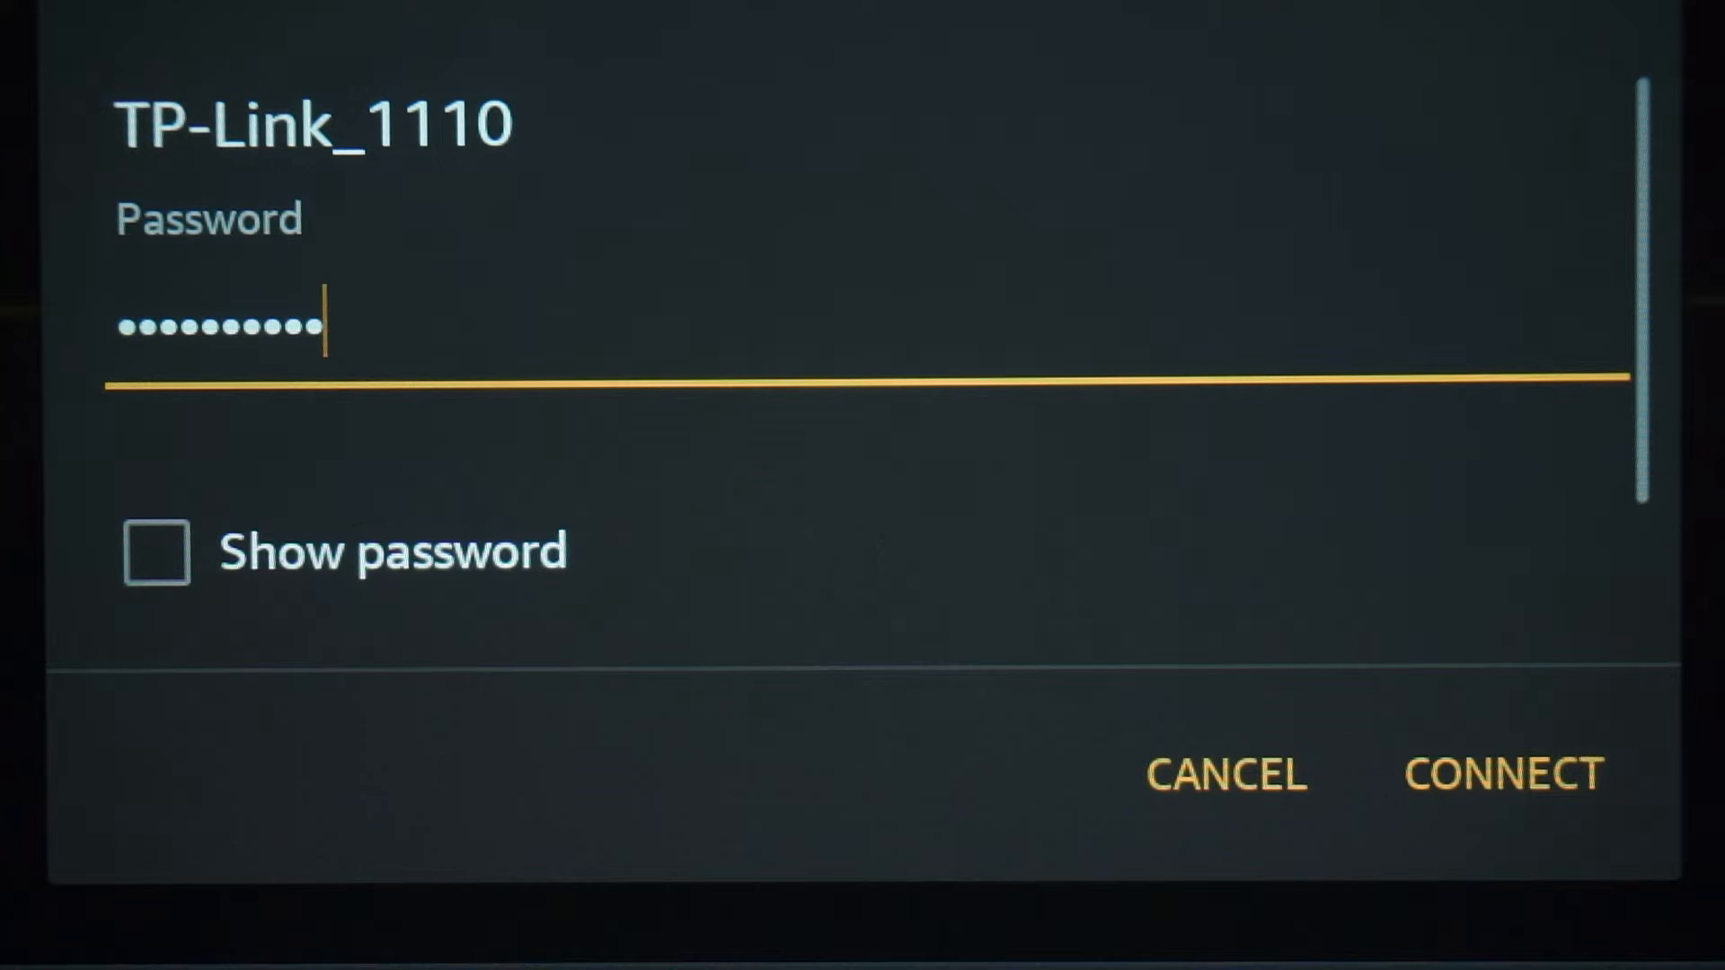
# Connect to the TP-Link_1110 Wi-Fi network and open the router's login page at 192.168.0.1 in the browser.
pyautogui.click(1503, 773)
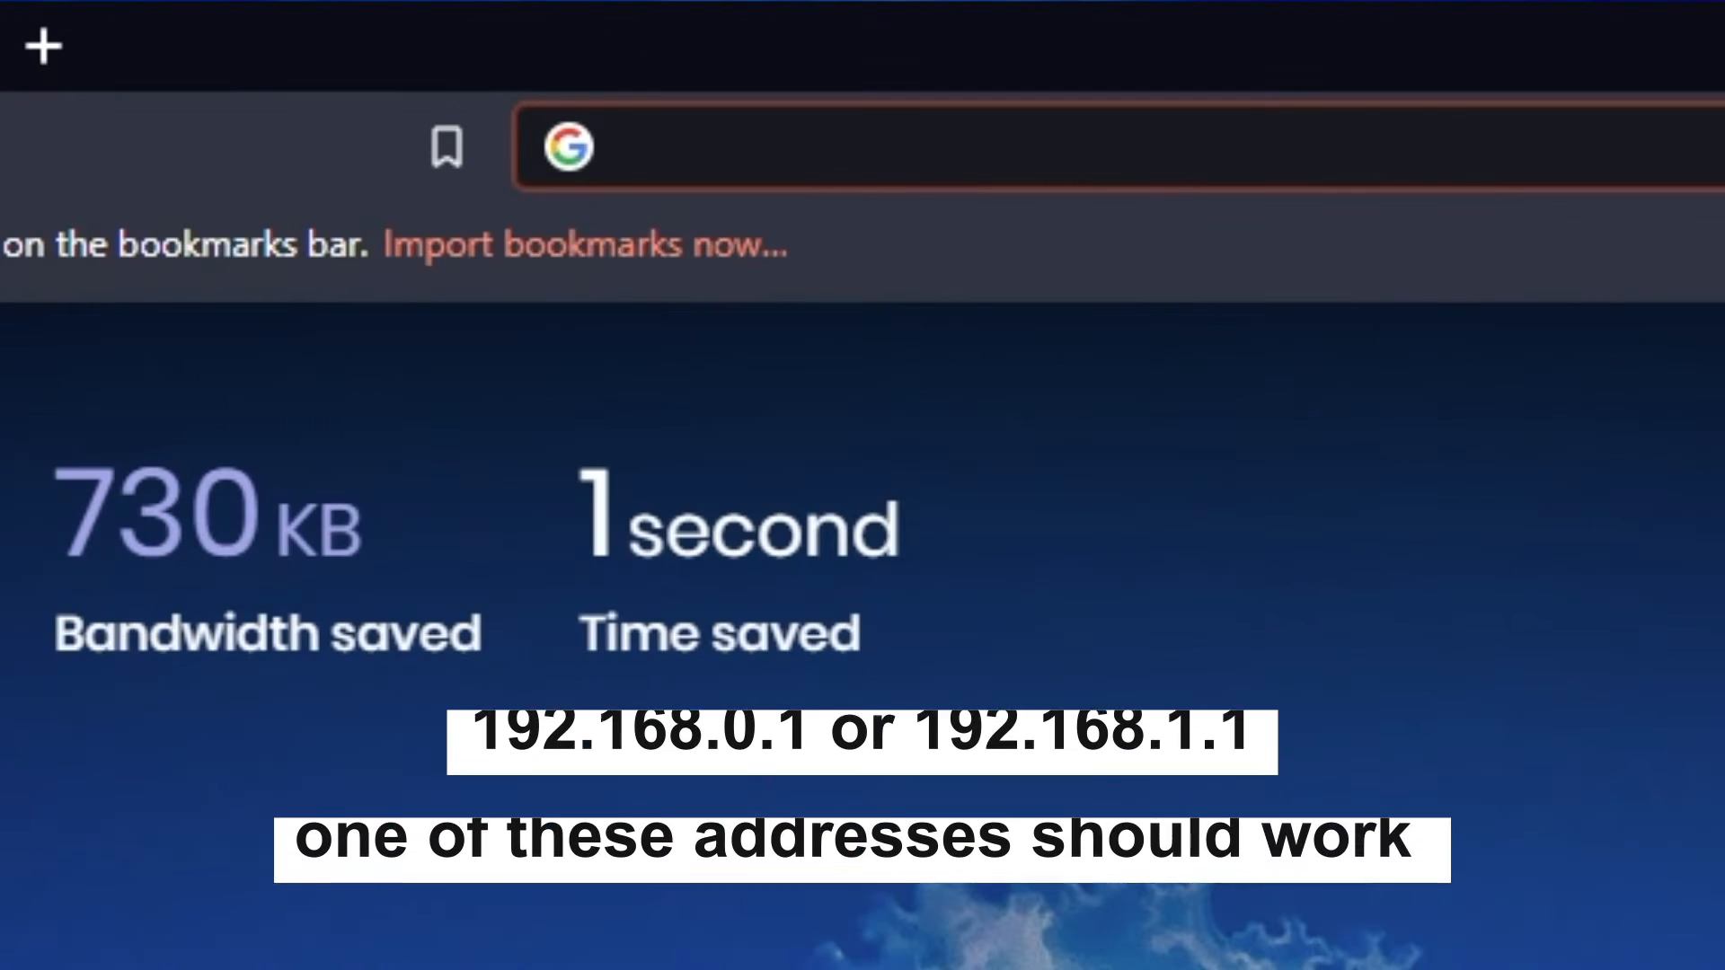
pyautogui.write('192.')
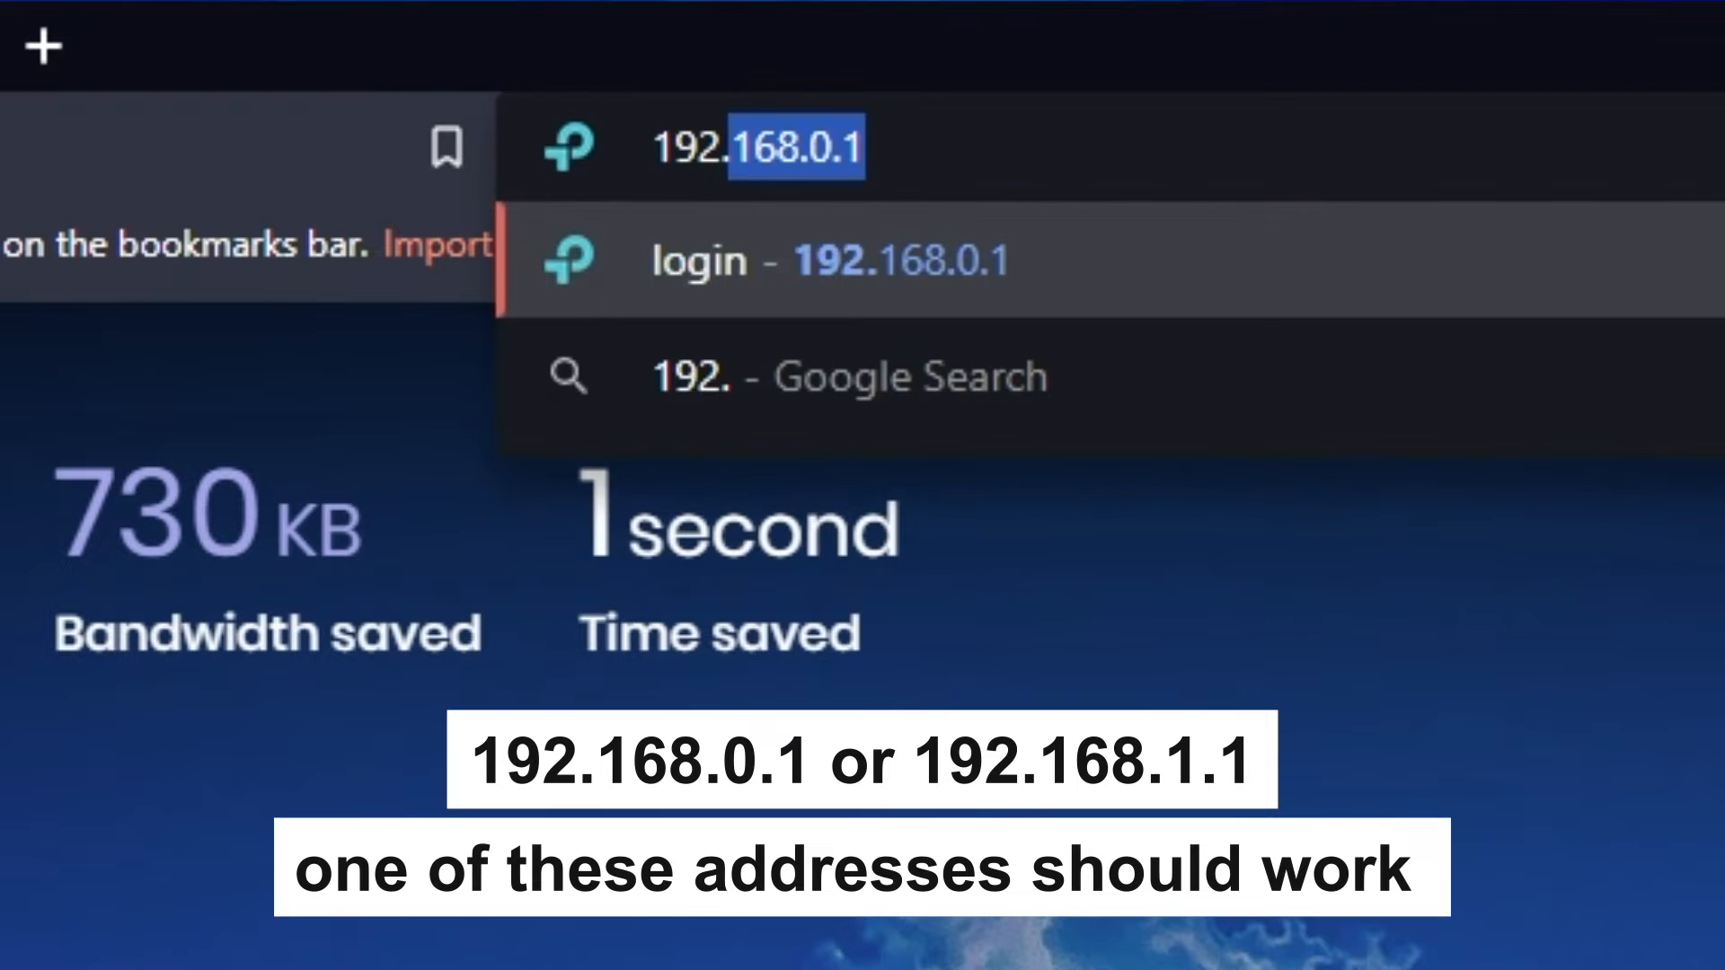
pyautogui.write('168.')
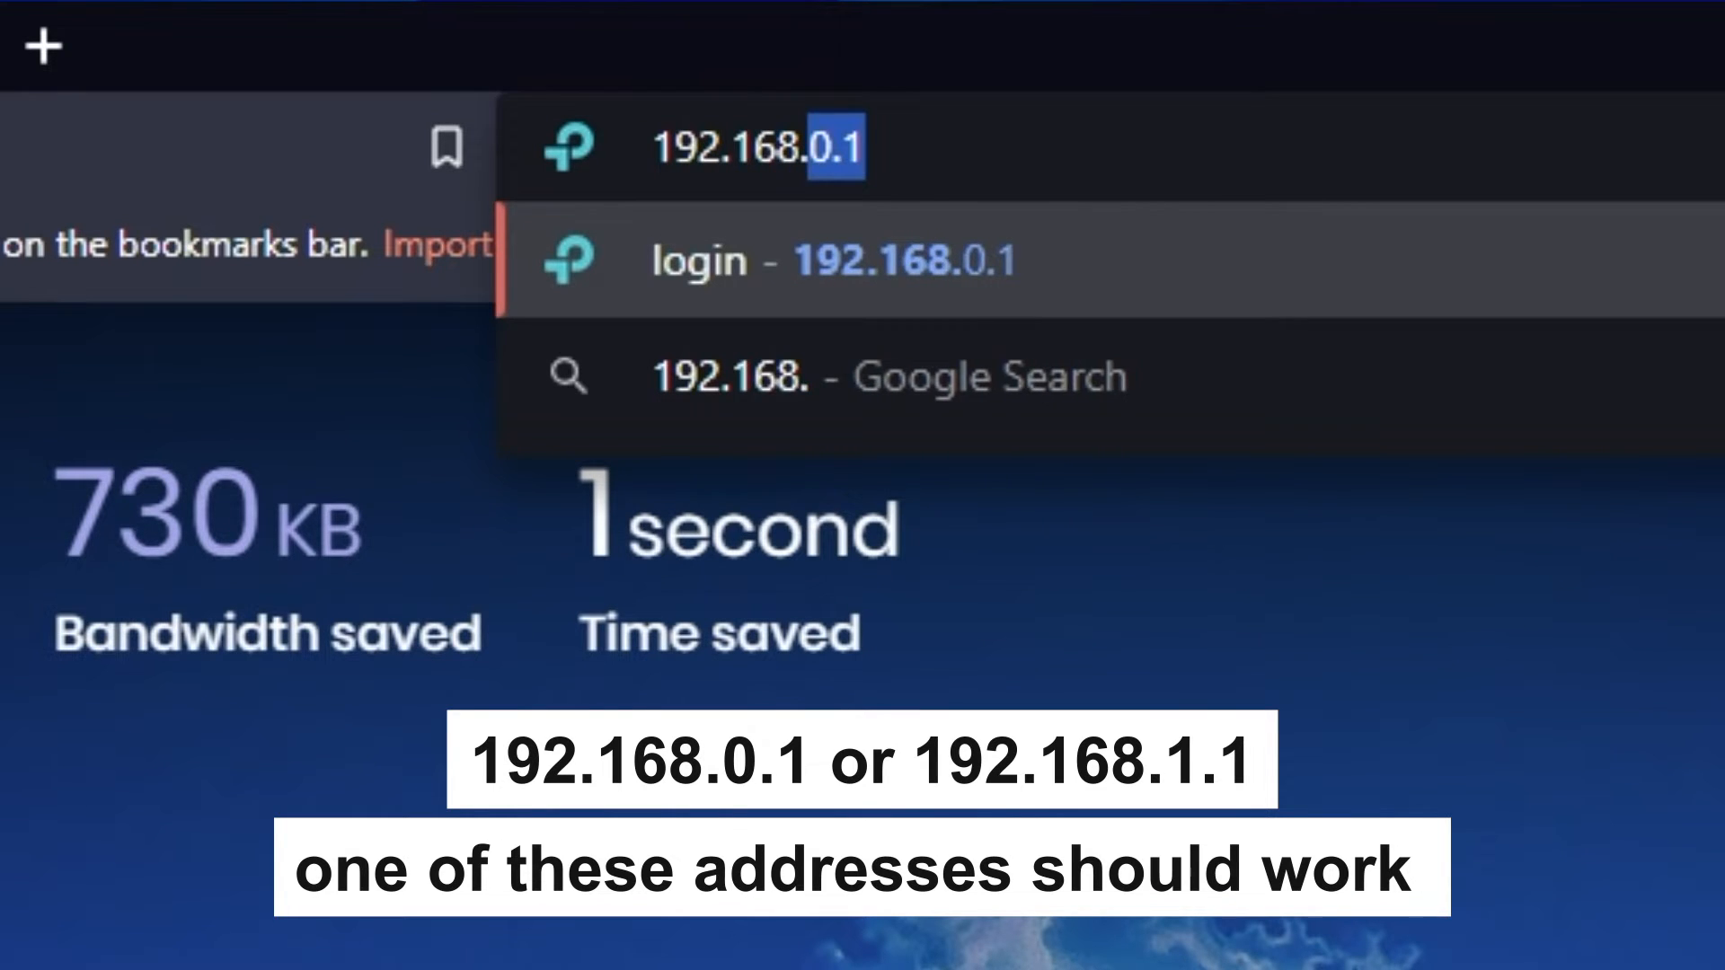
pyautogui.write('1.1')
pyautogui.press('Return')
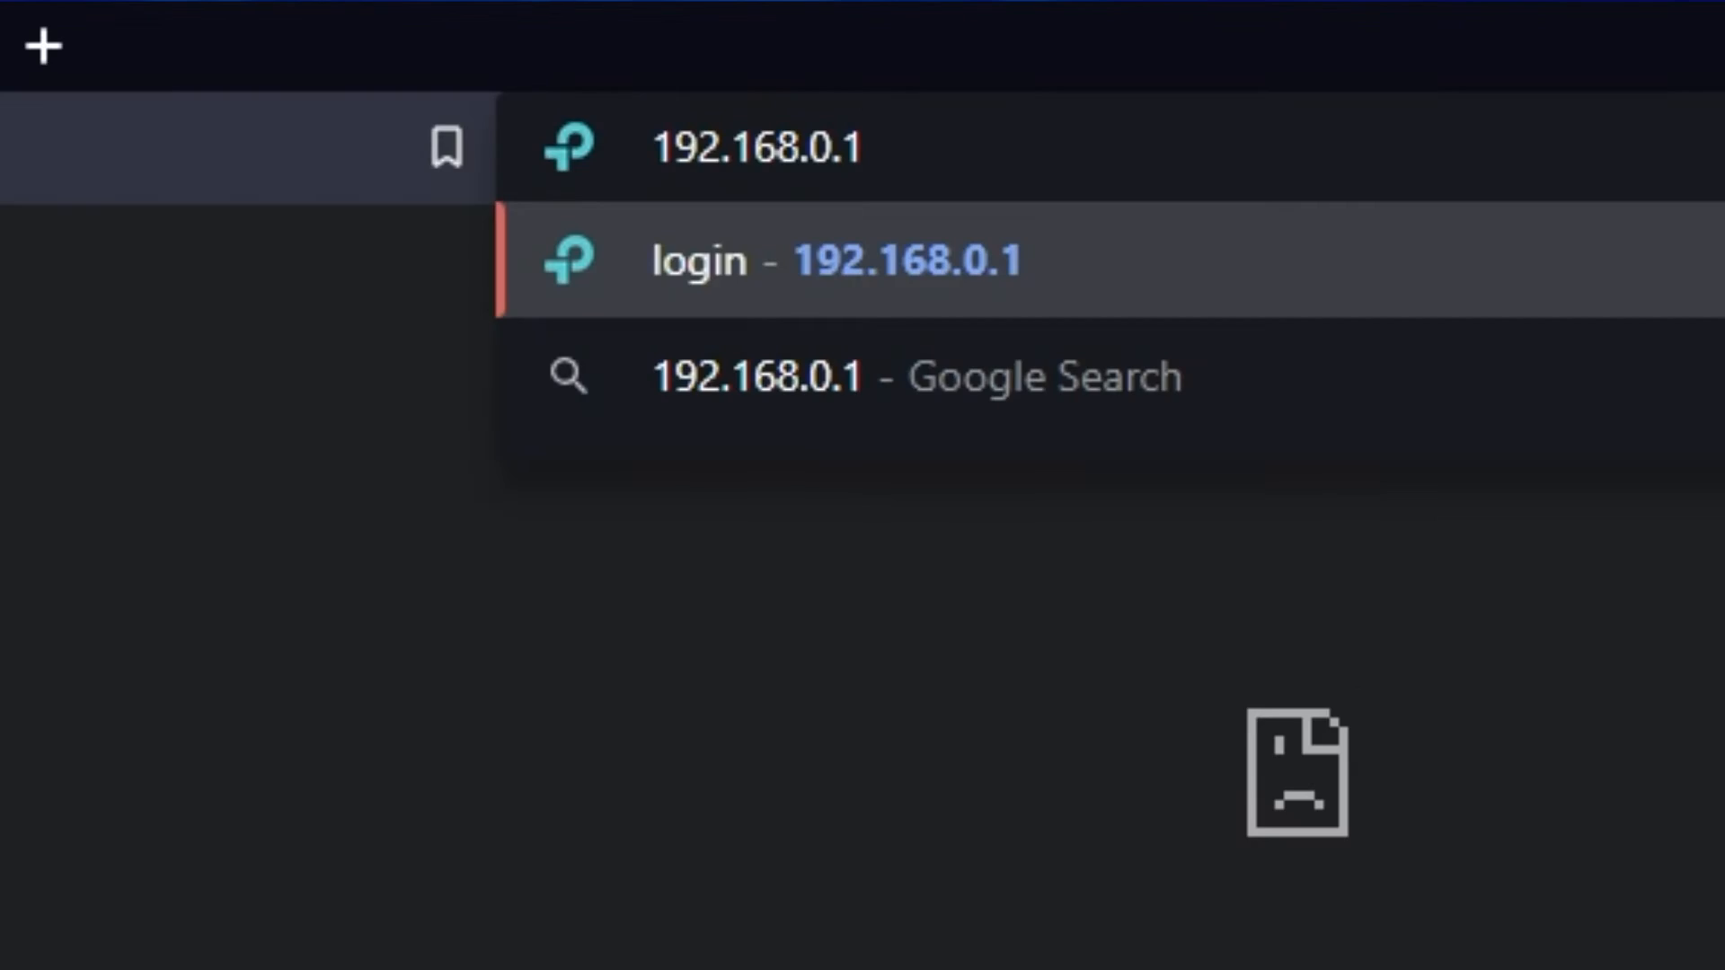
pyautogui.press('Return')
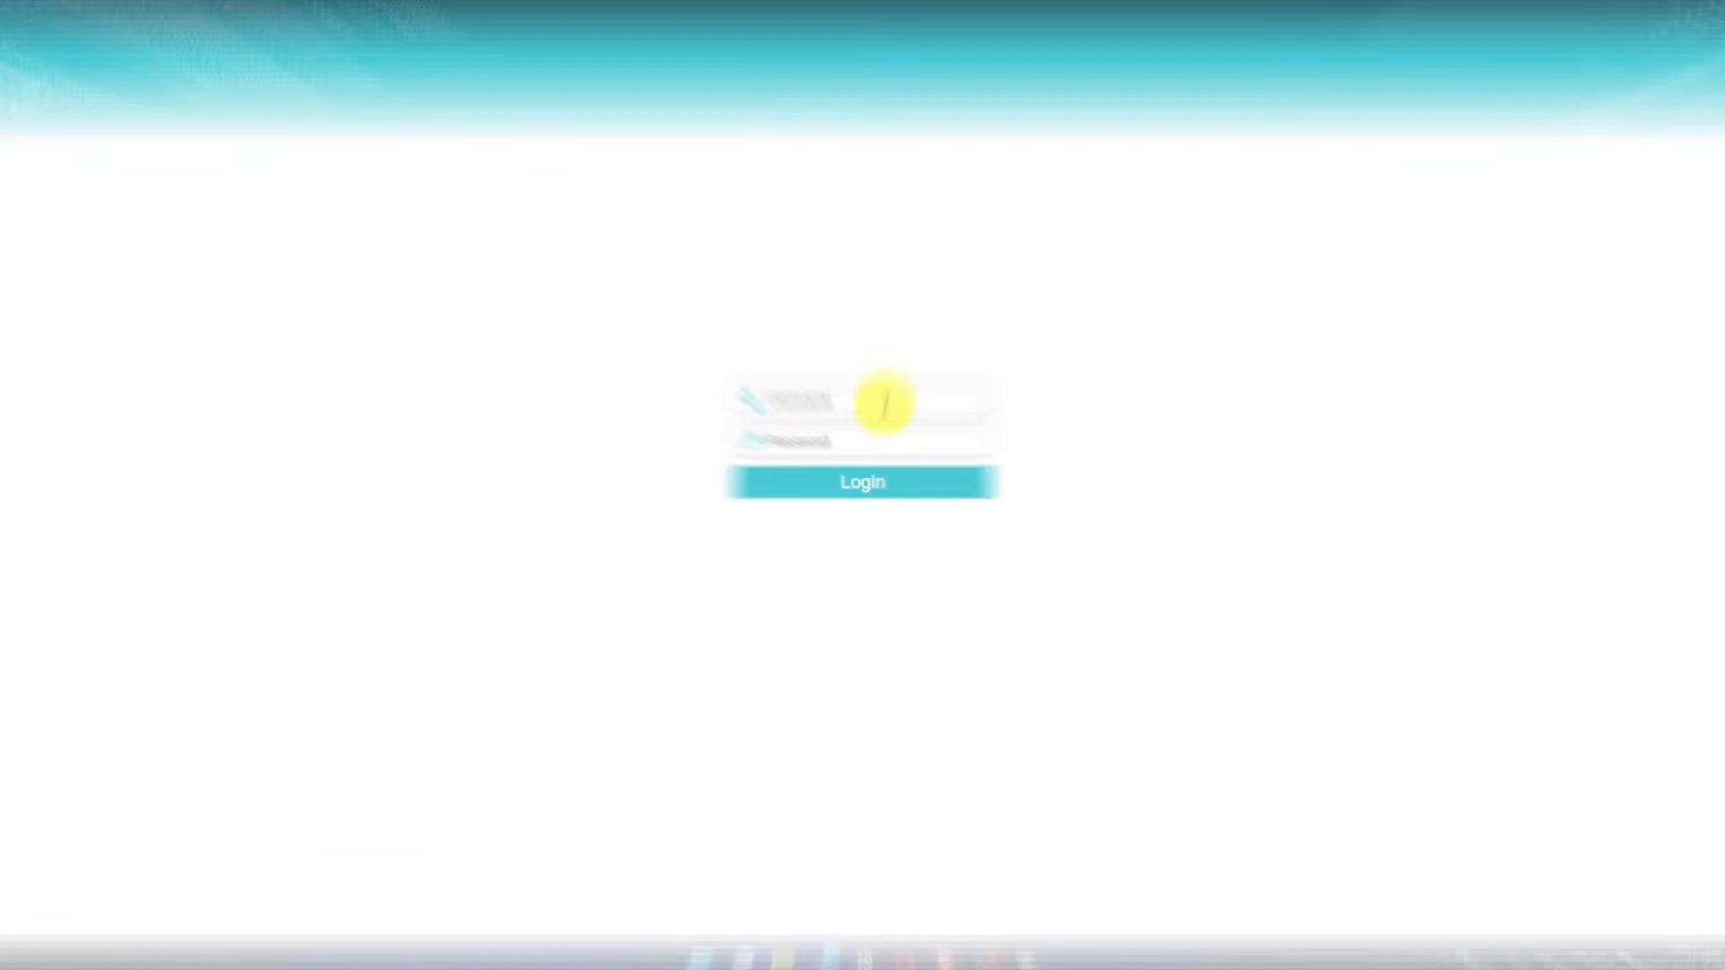
# Log in to the router with the username admin and the default router password.
pyautogui.click(885, 402)
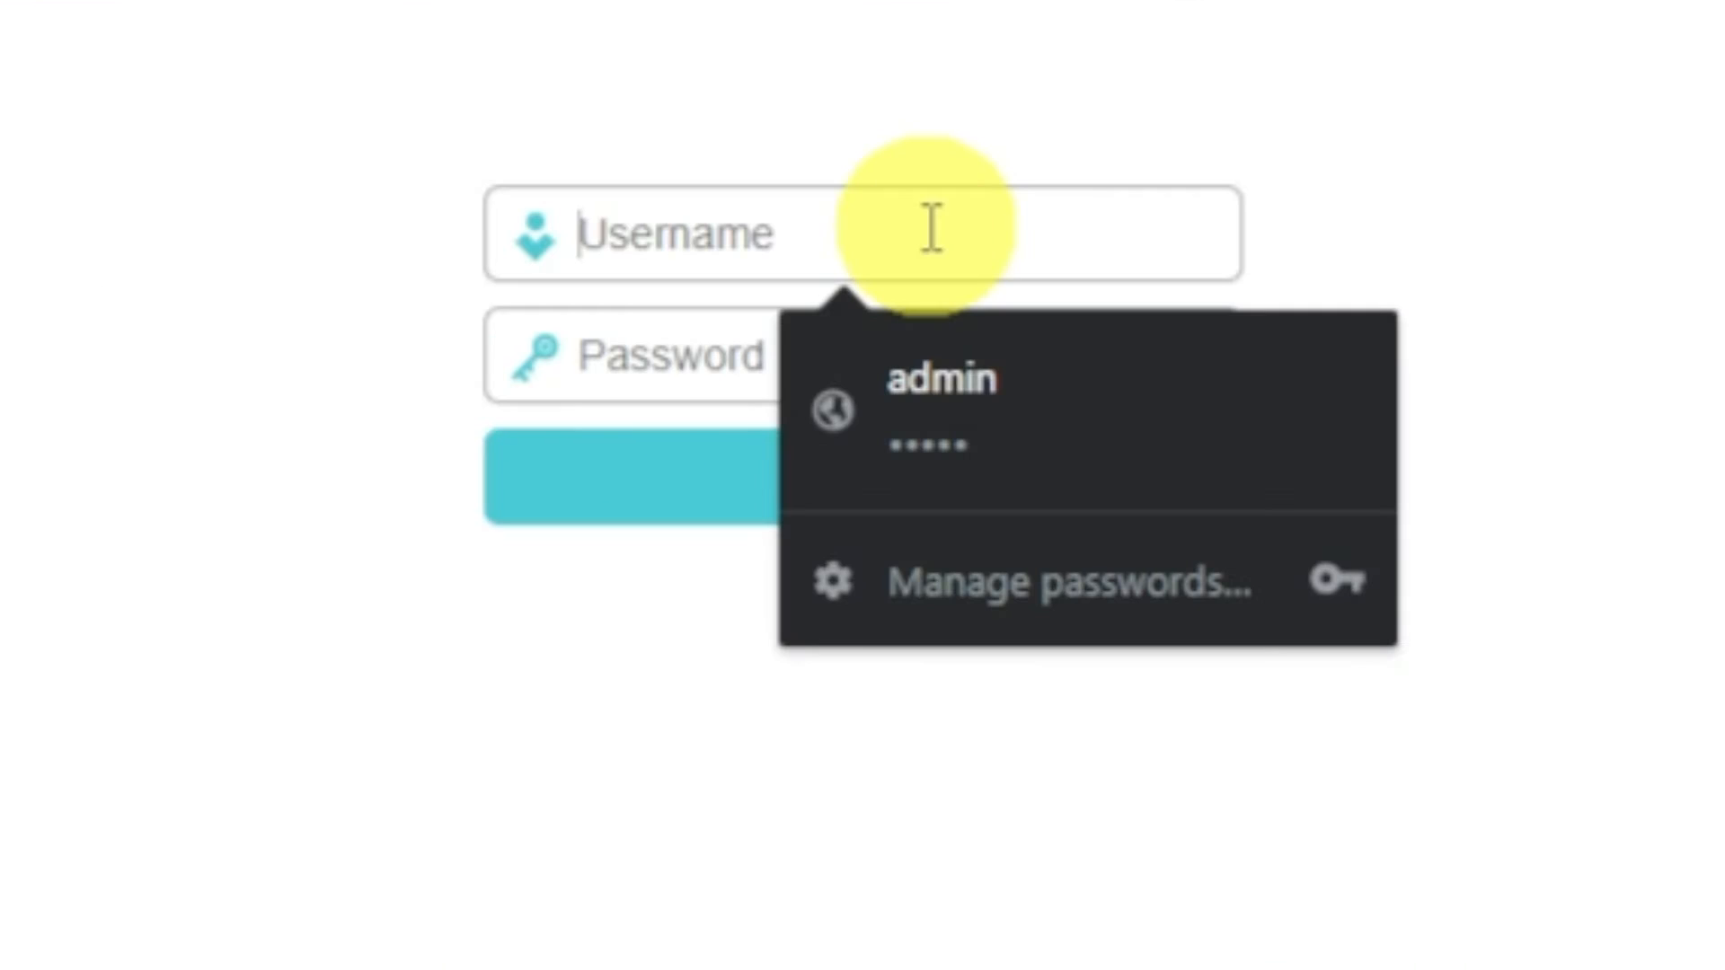
pyautogui.write('admin')
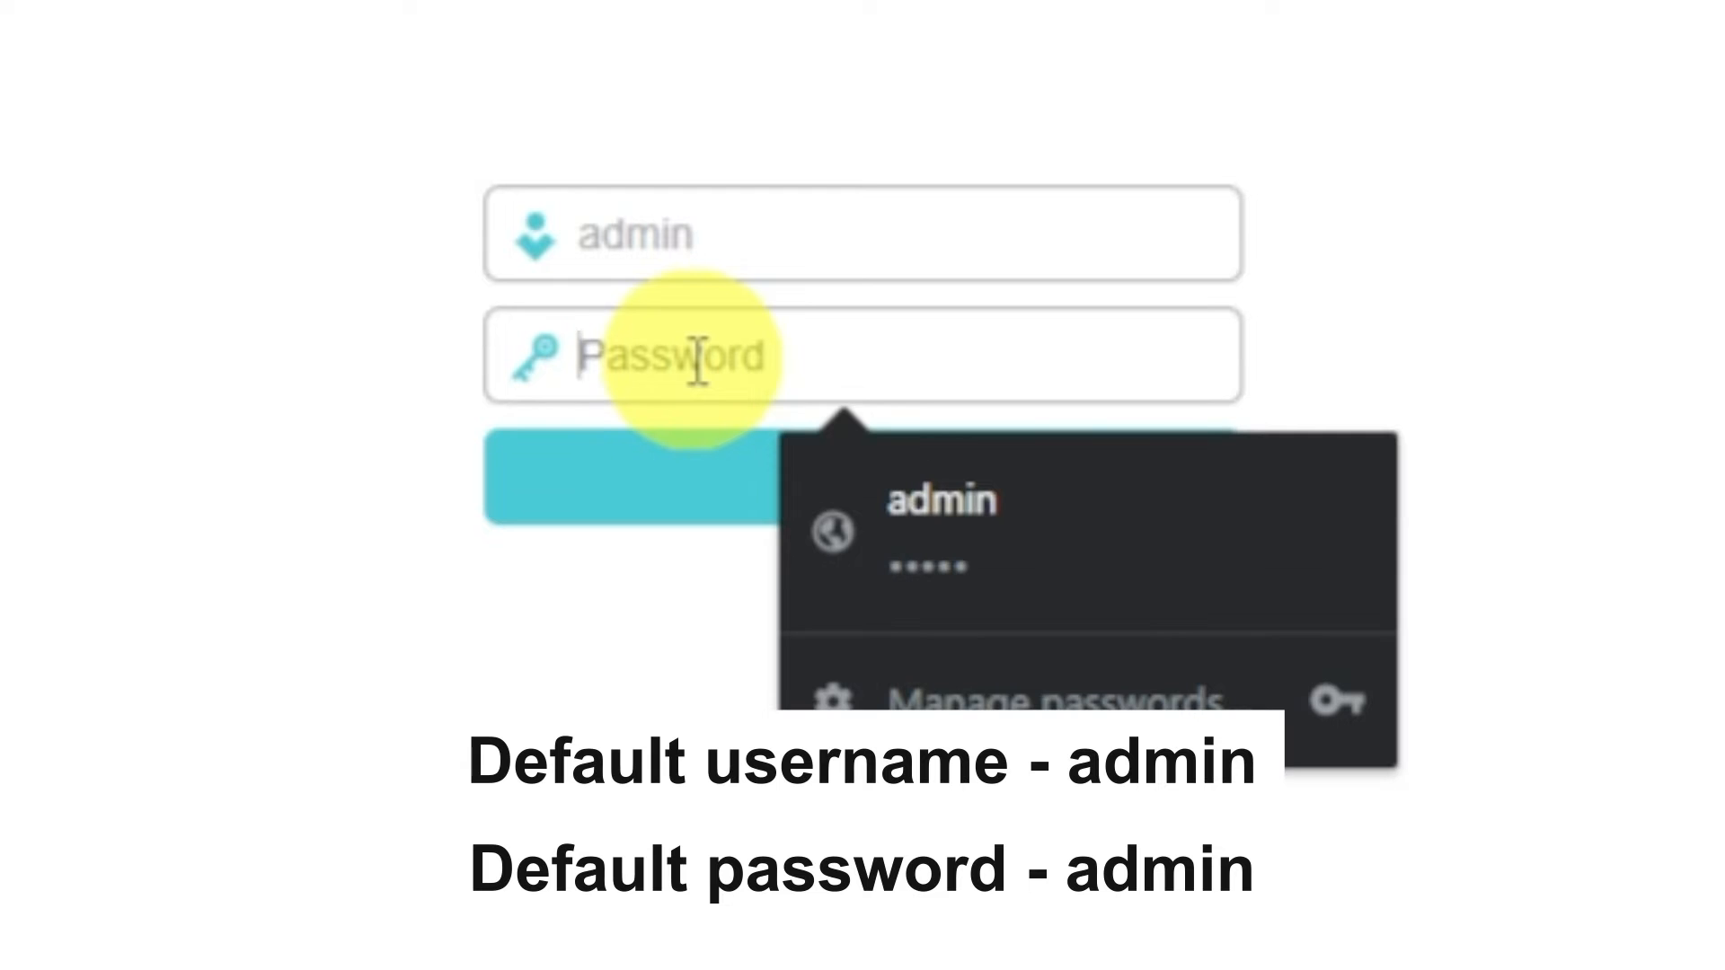
pyautogui.click(698, 362)
pyautogui.write('admin')
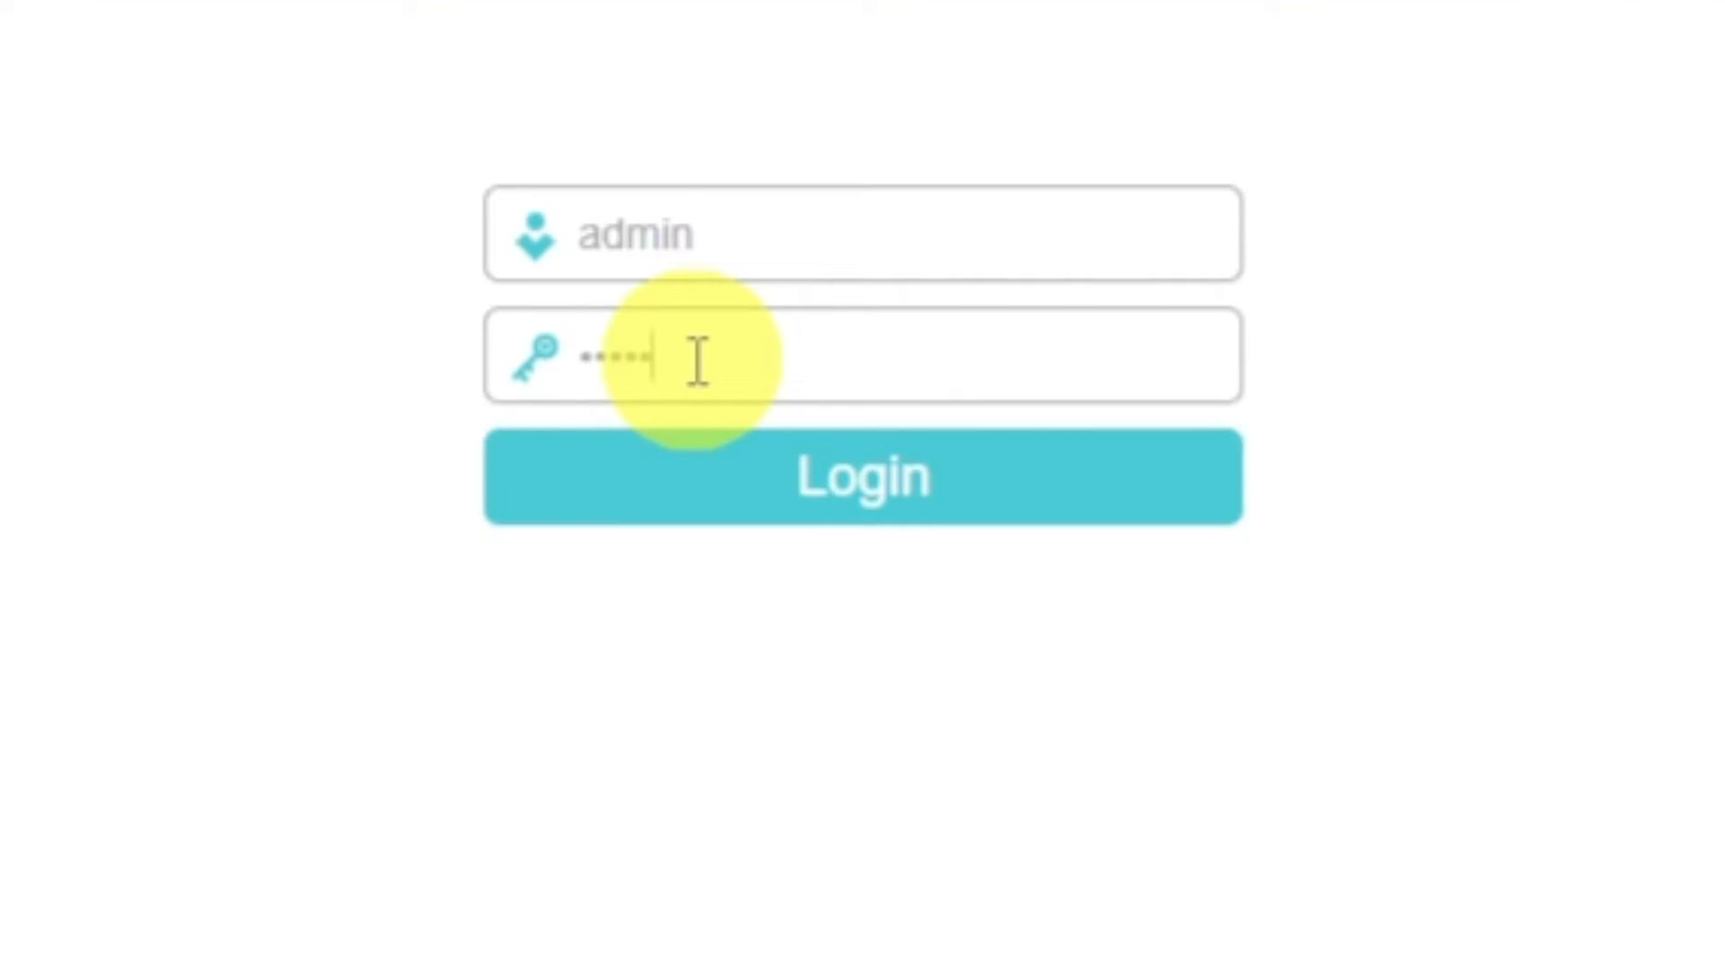
pyautogui.click(747, 482)
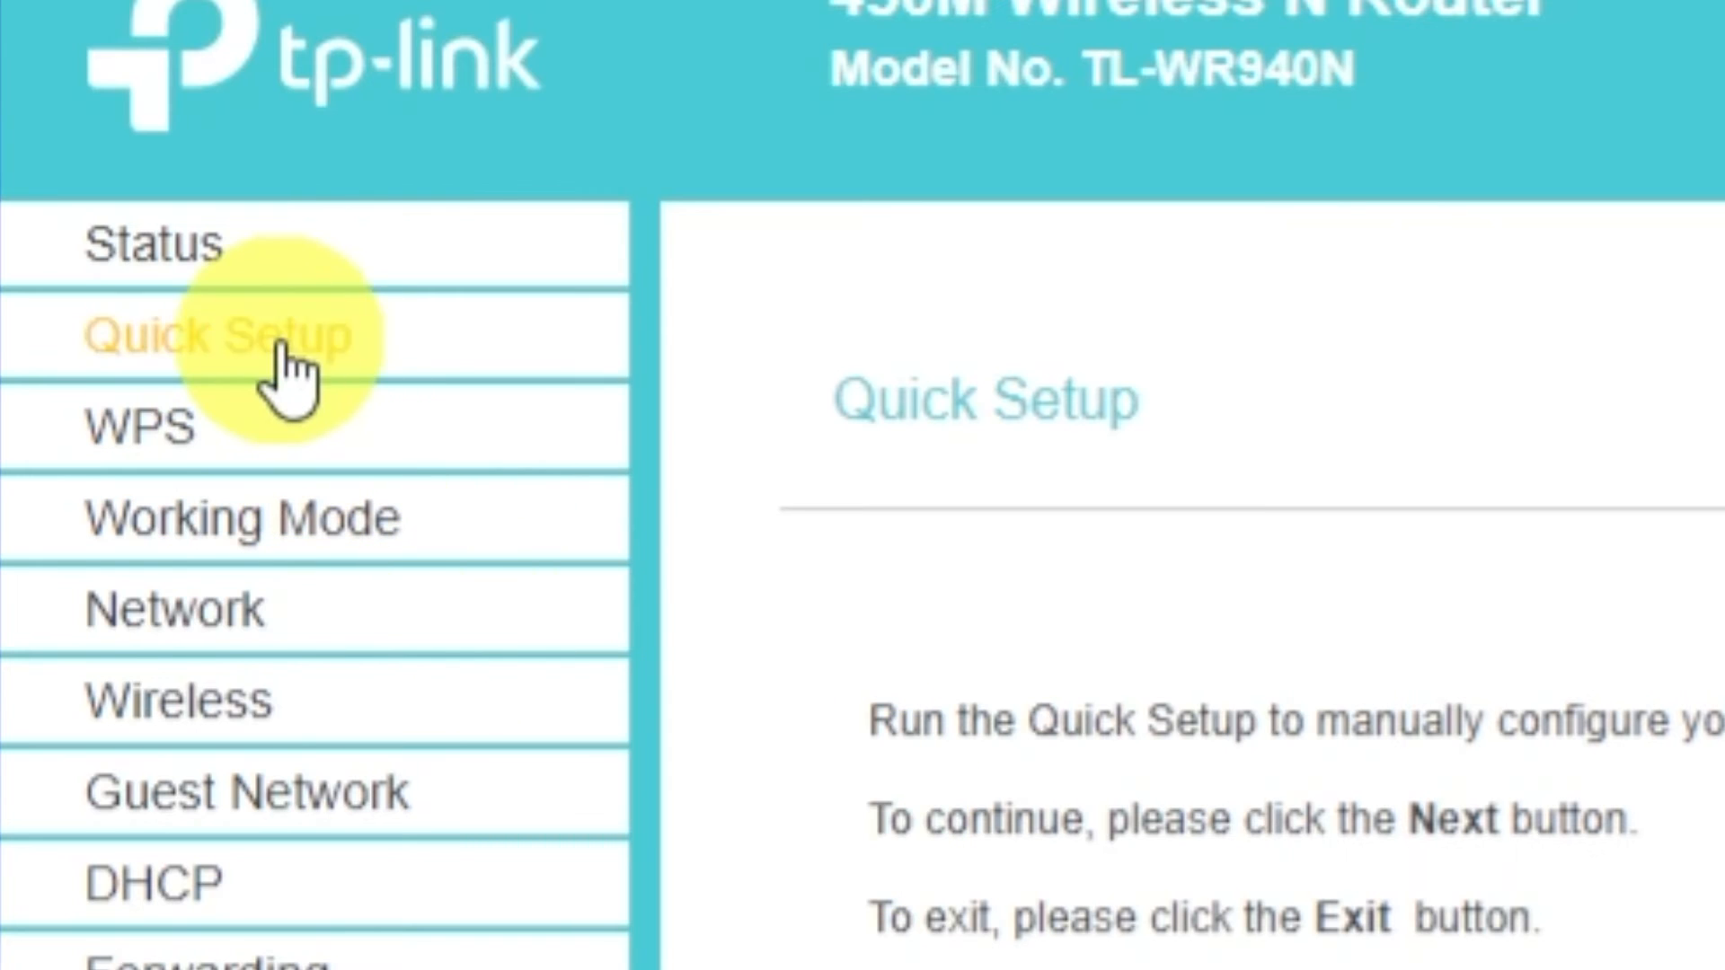
# Start Quick Setup and proceed with the Standard Wireless Router working mode.
pyautogui.click(72, 182)
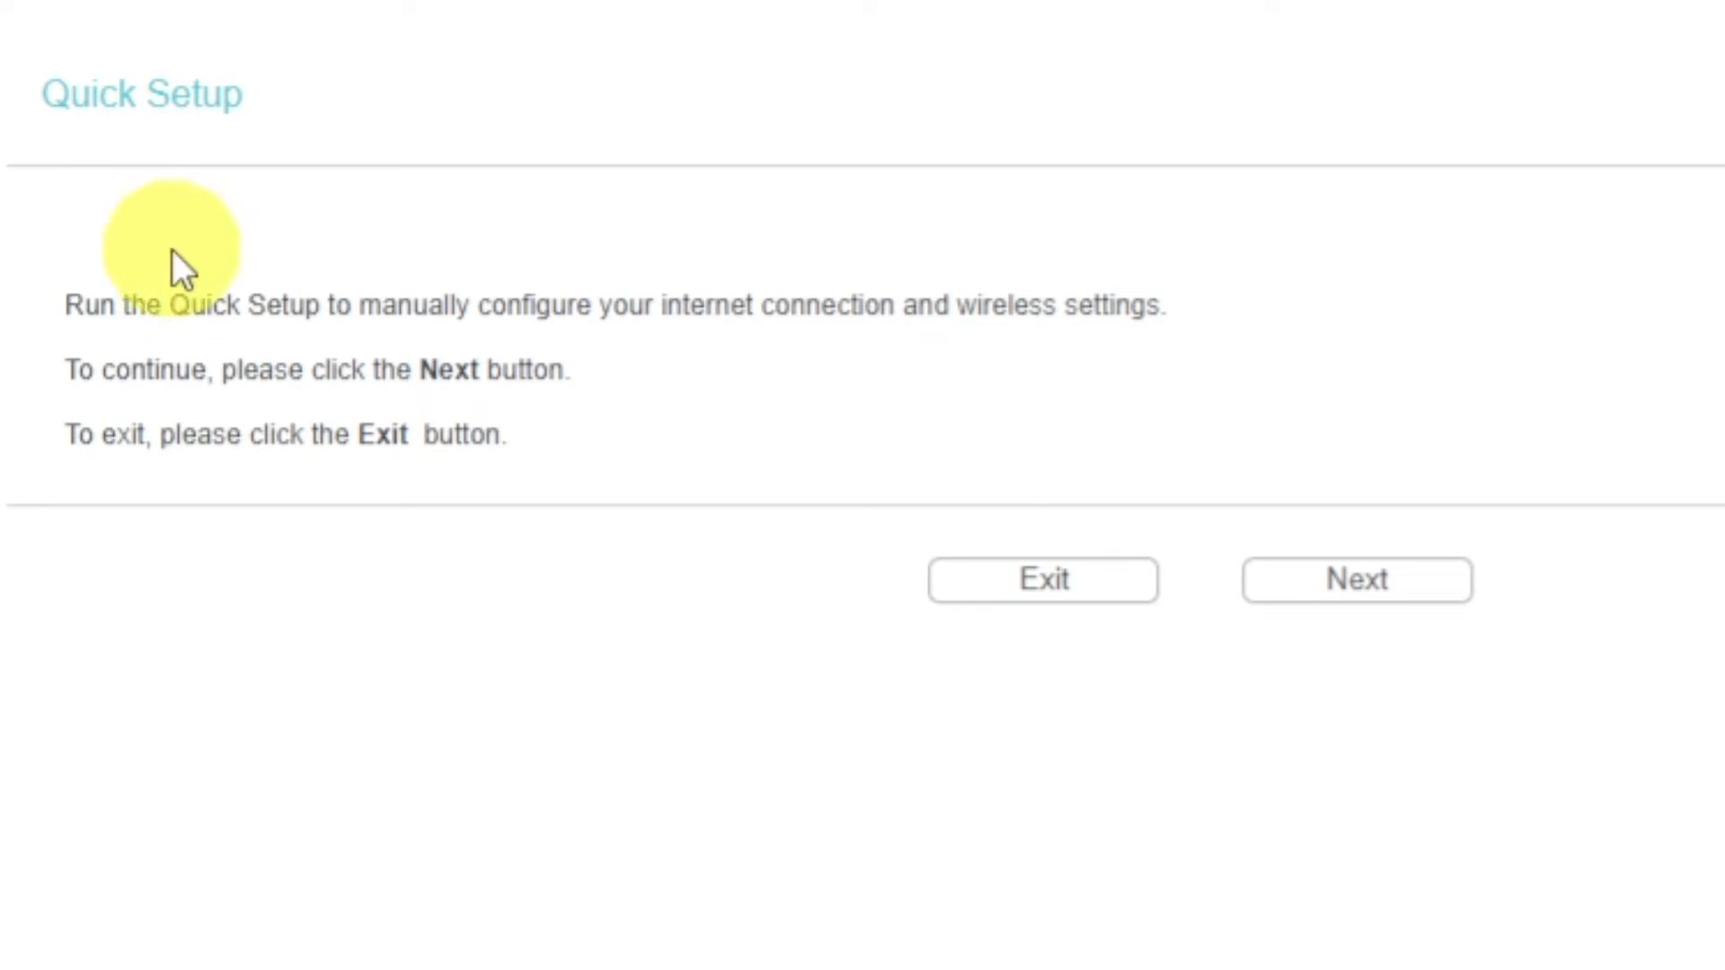
pyautogui.click(1320, 591)
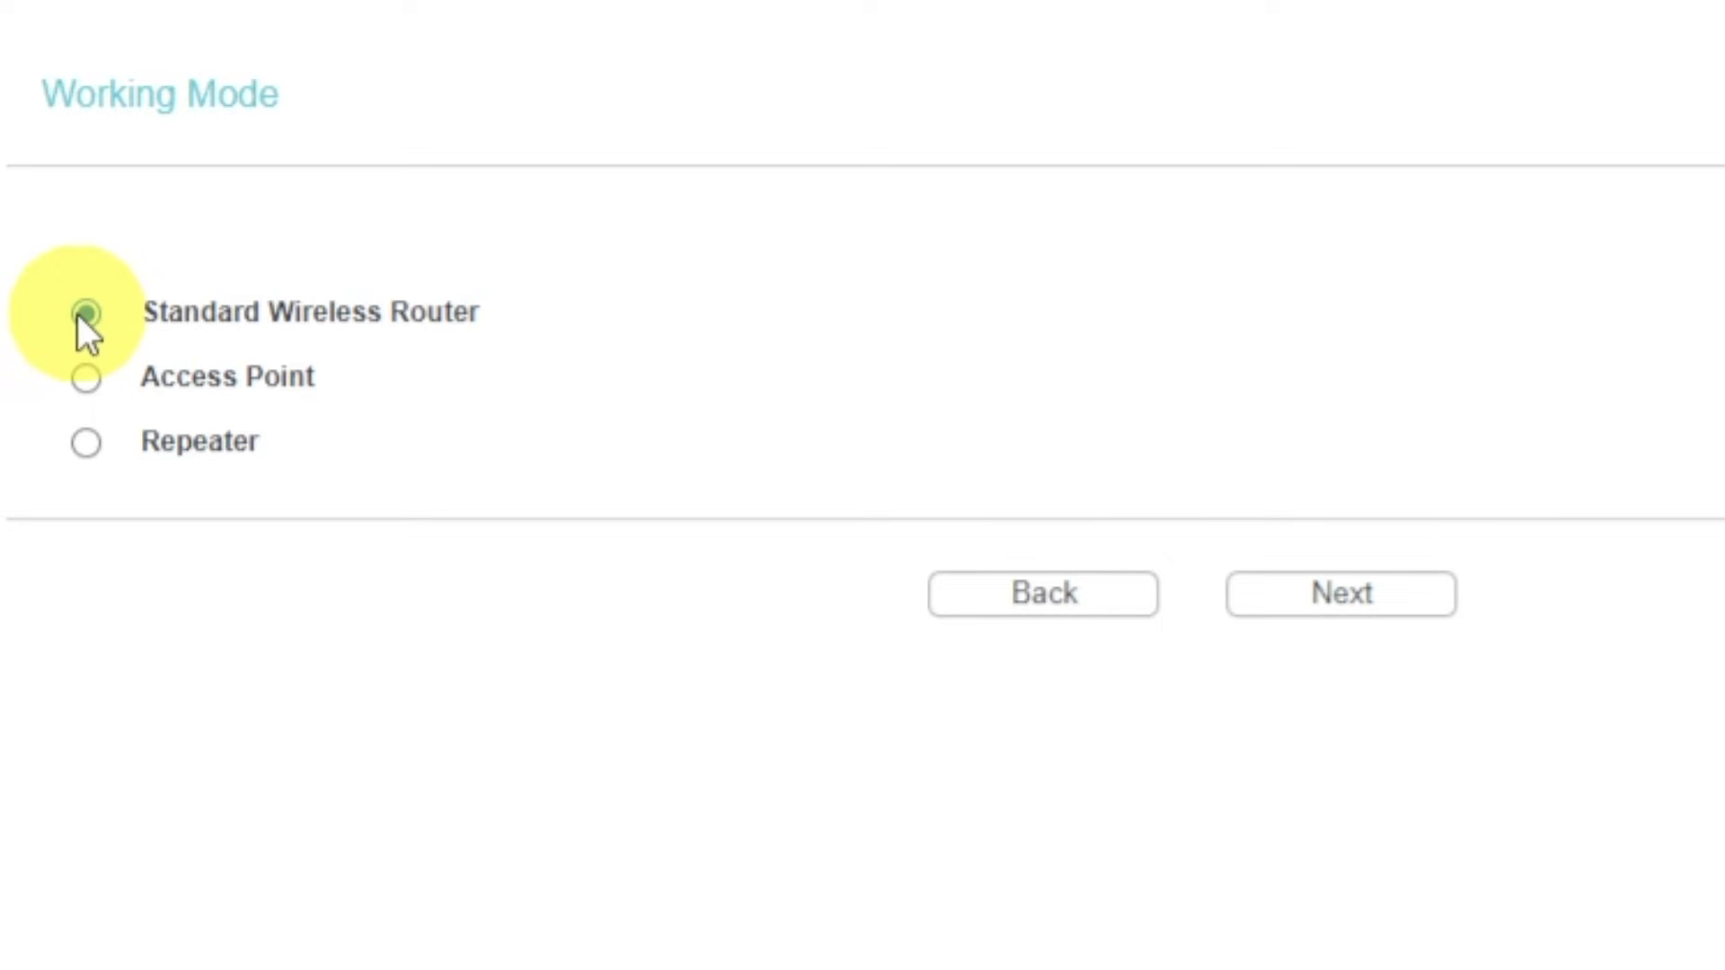
pyautogui.click(1366, 604)
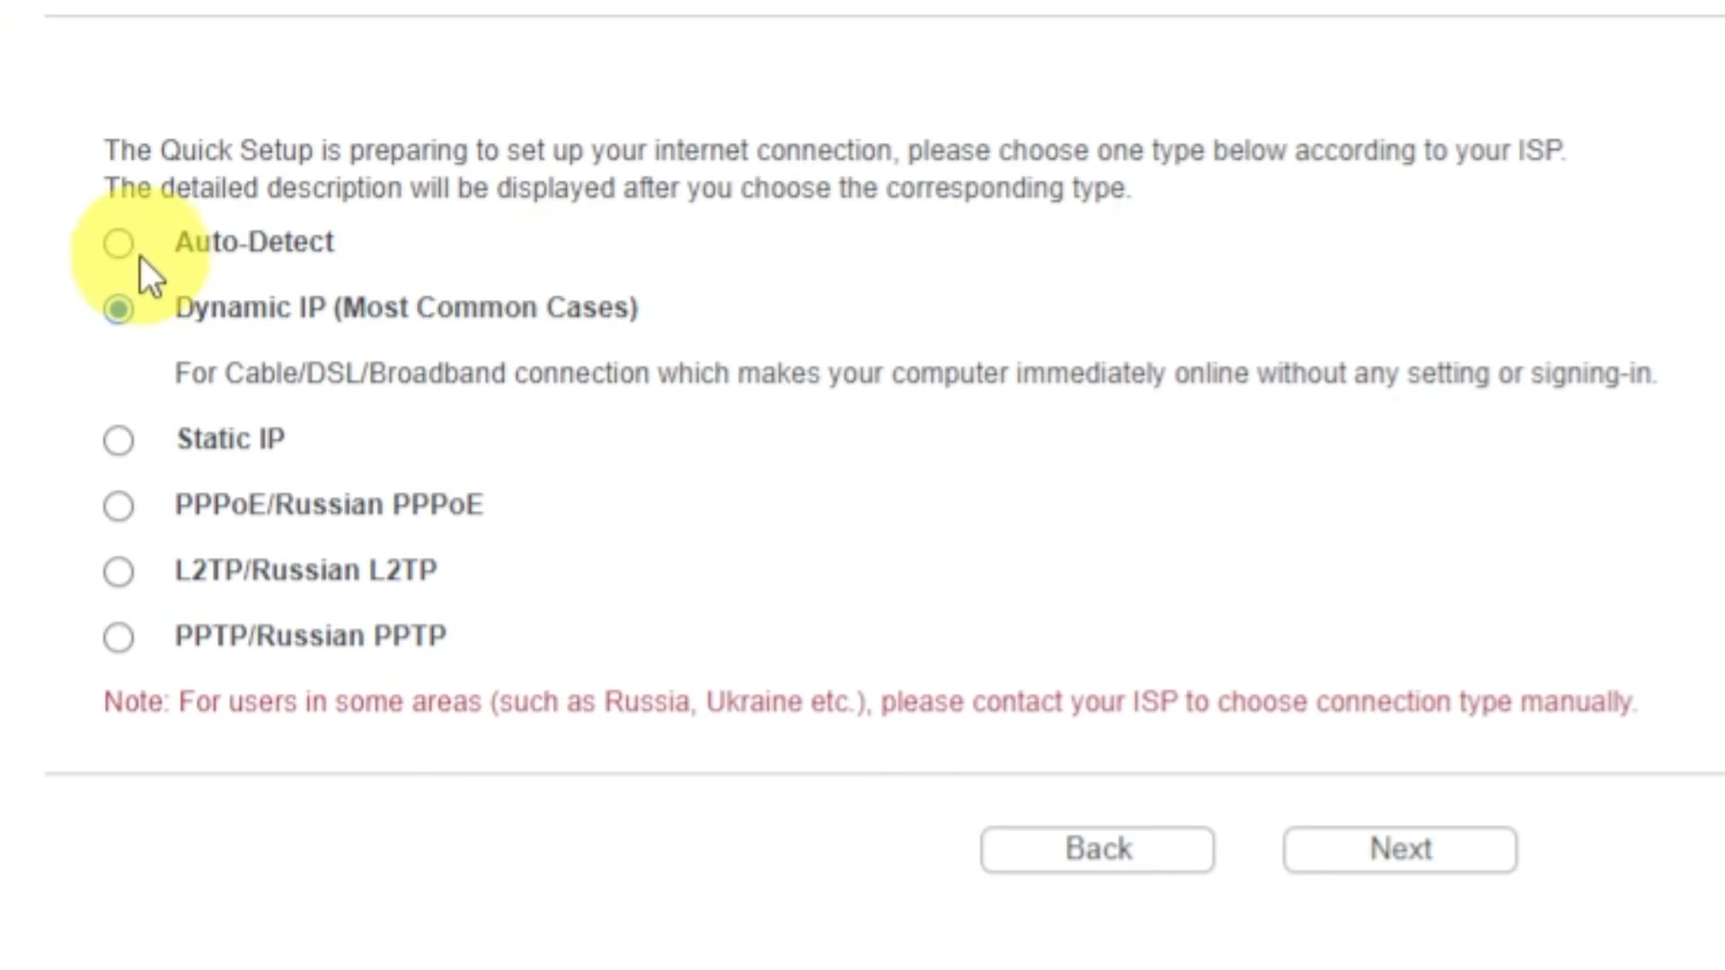
# Try to auto-detect the internet connection type and go back to the connection type selection.
pyautogui.click(125, 251)
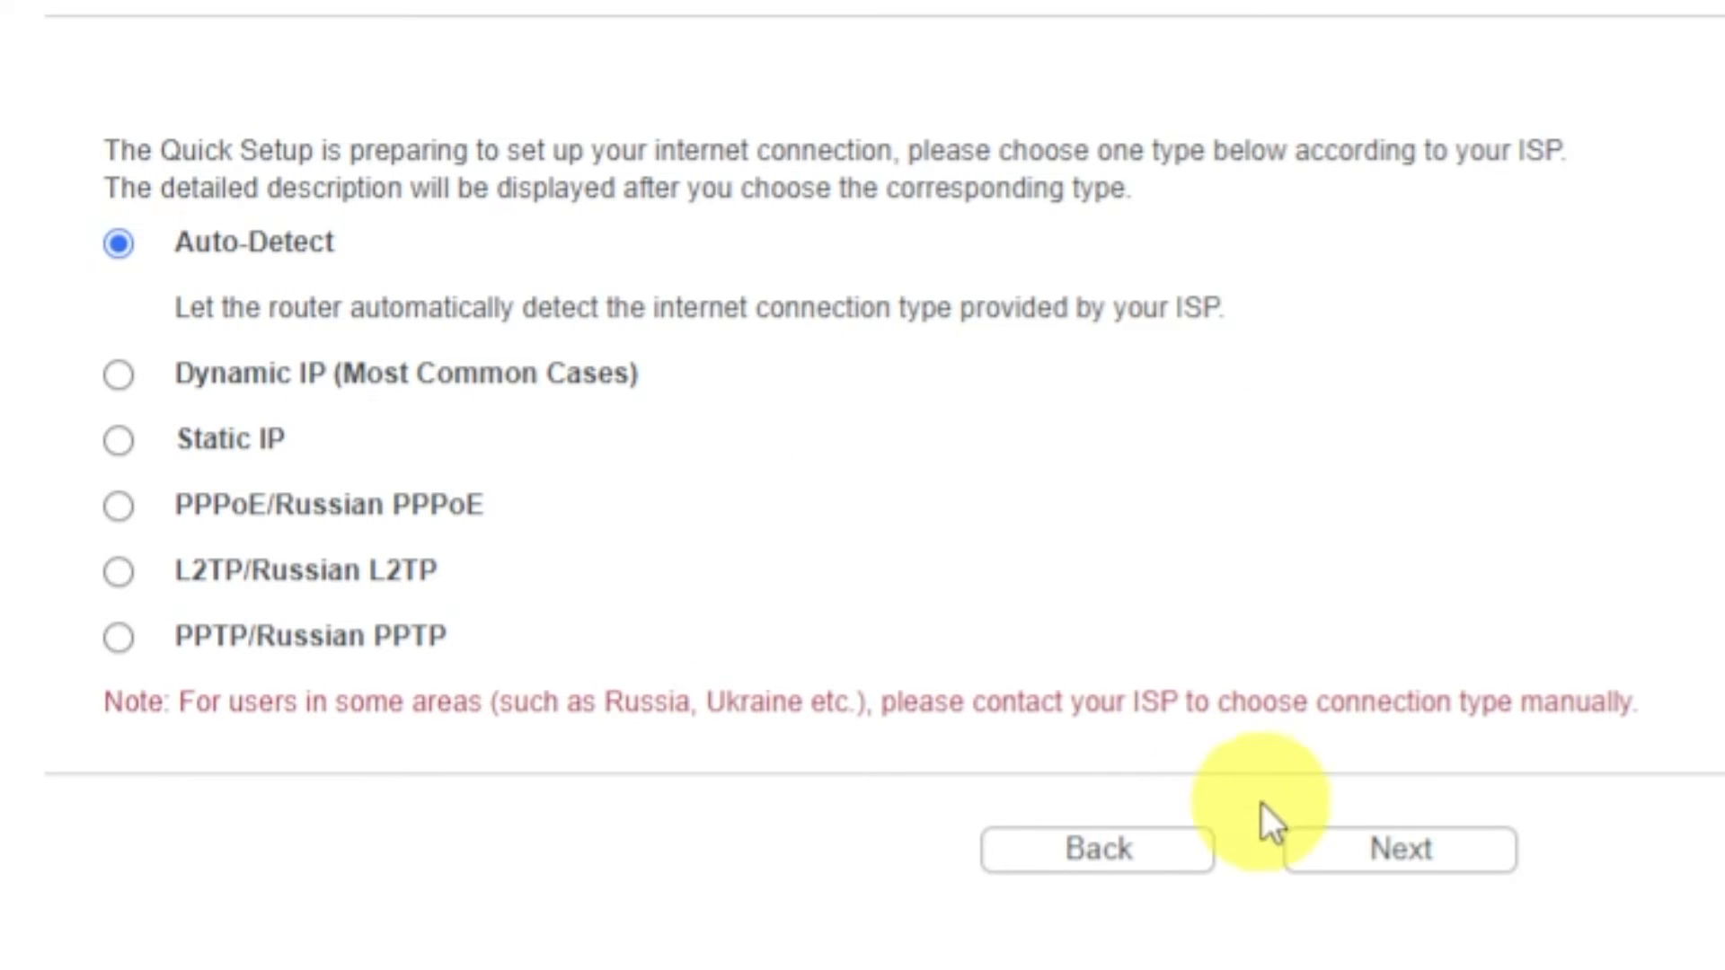
pyautogui.click(1348, 858)
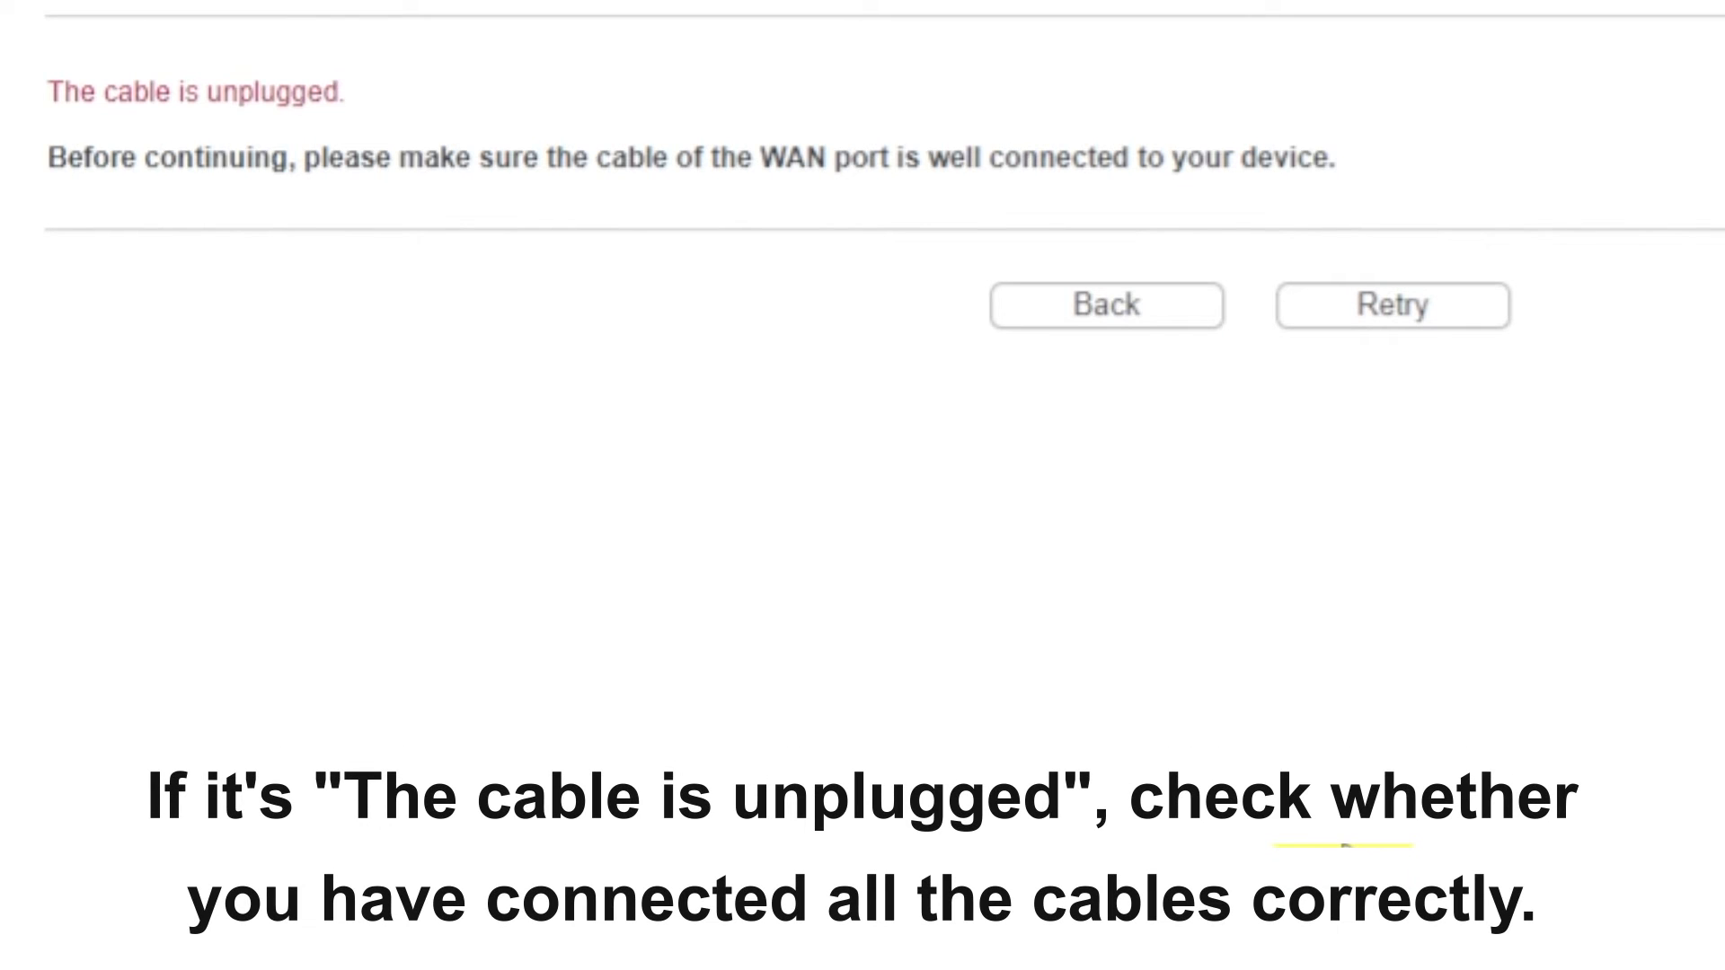
pyautogui.click(1141, 316)
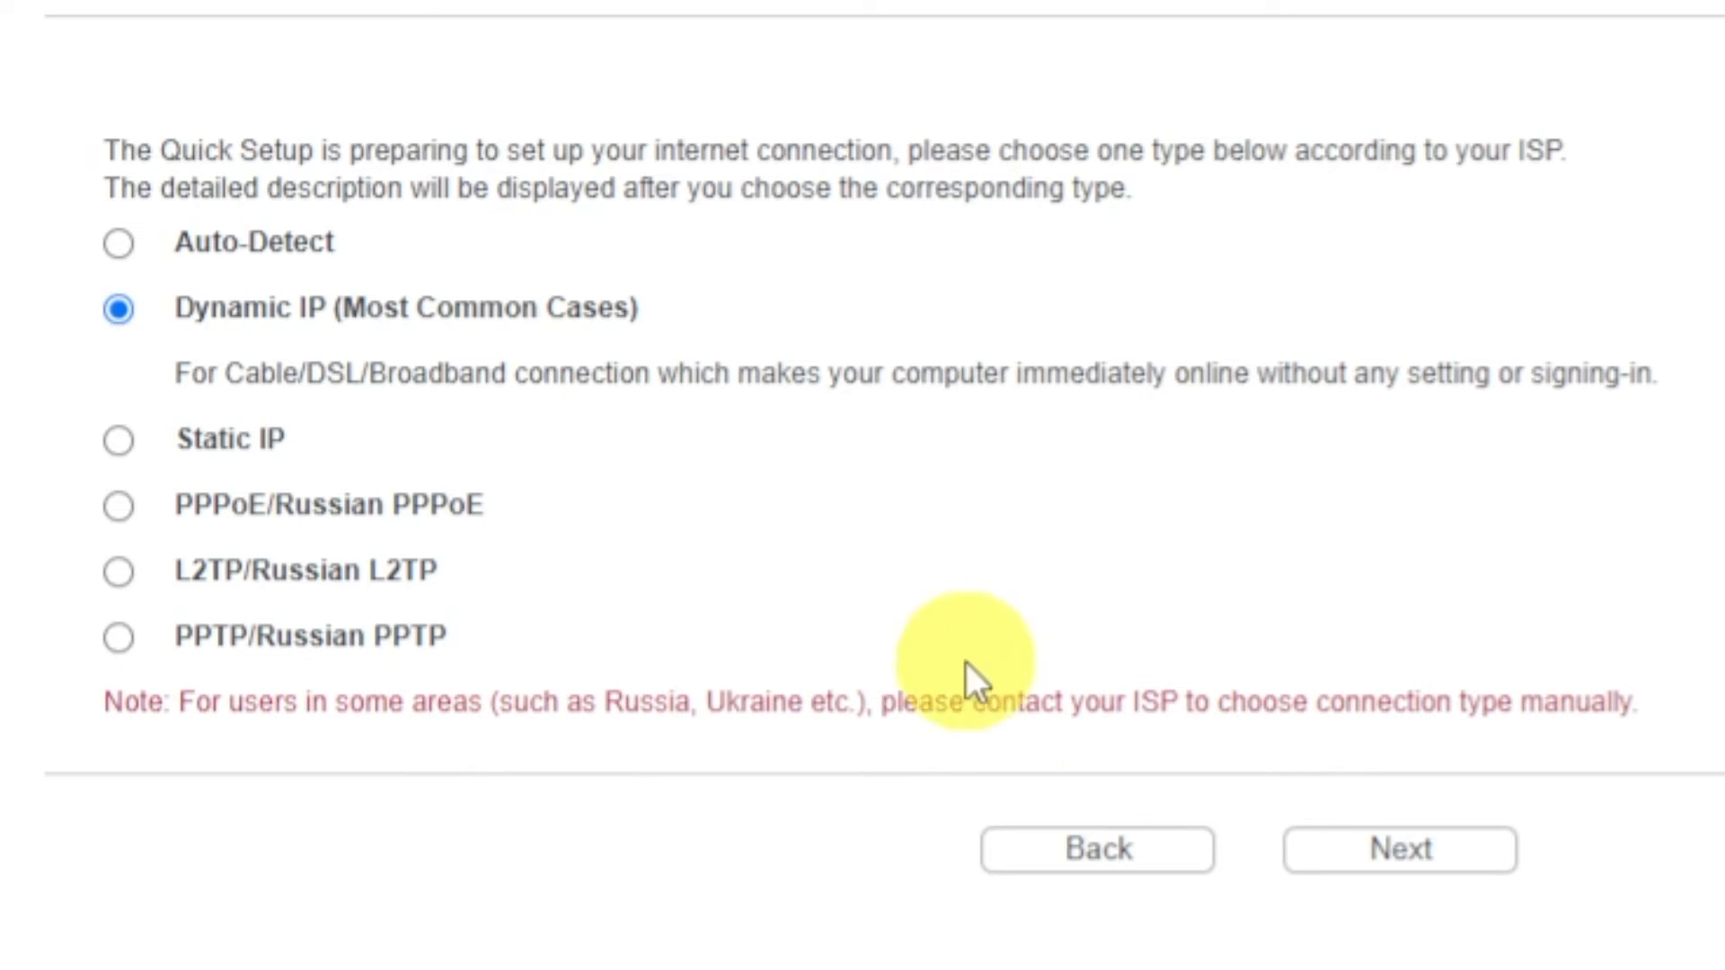
# Accept Dynamic IP as the internet connection type and continue without cloning the MAC address.
pyautogui.click(1352, 854)
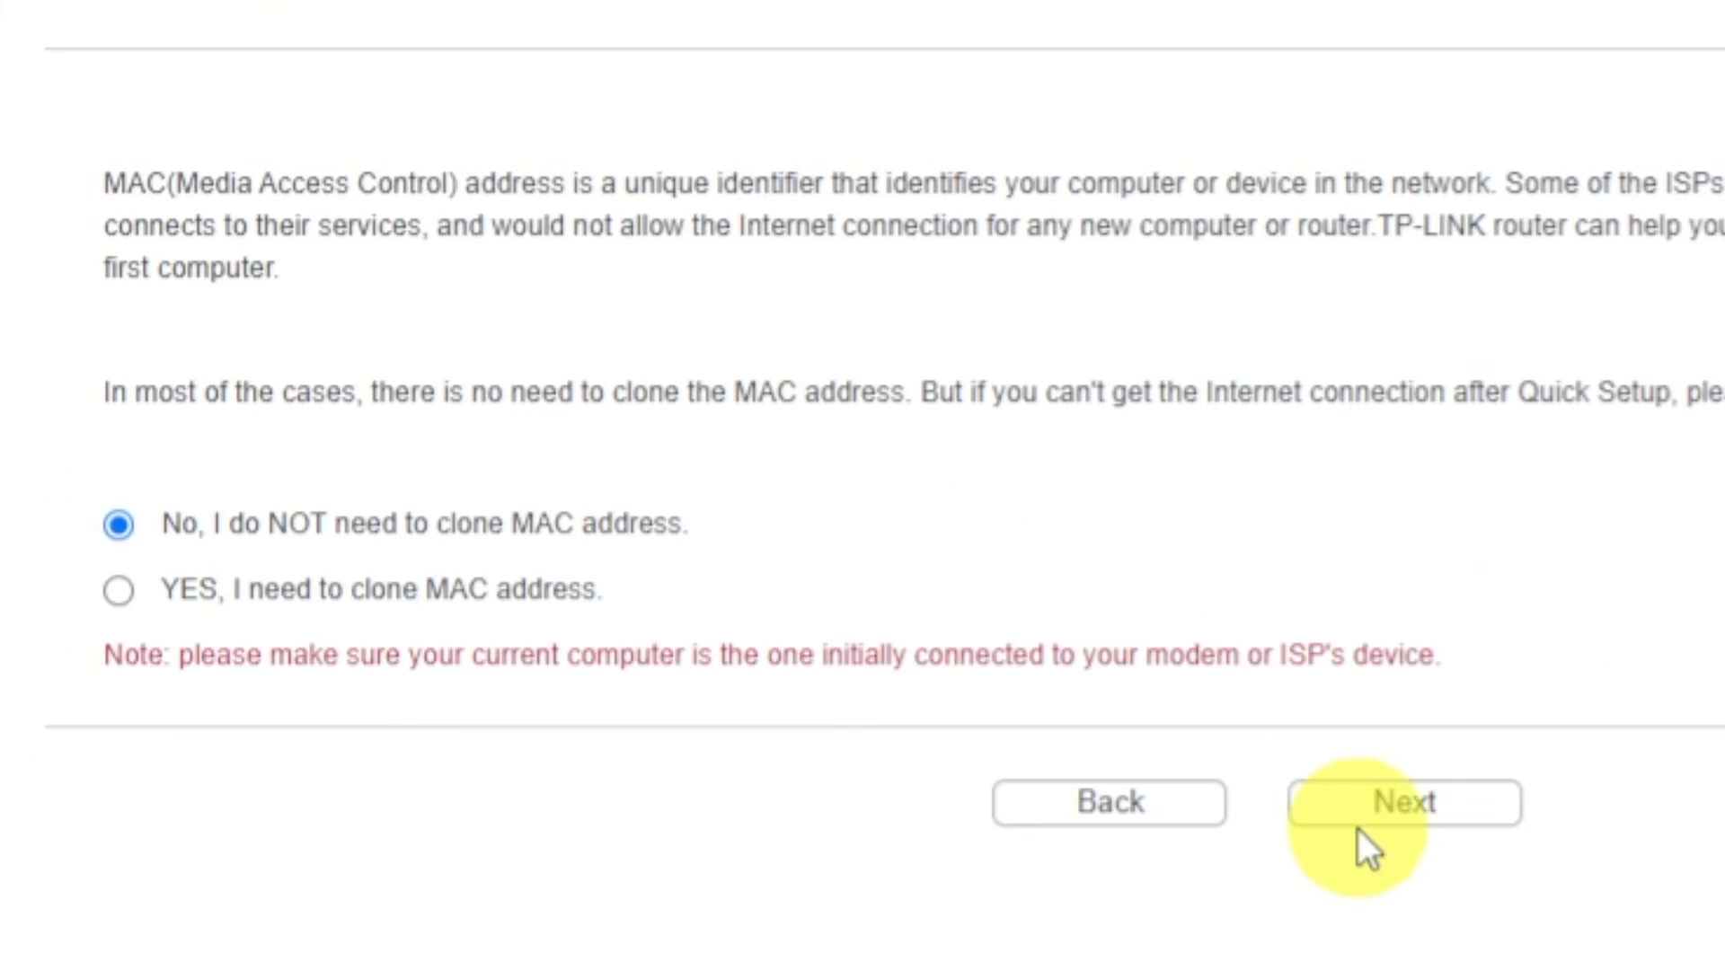
pyautogui.click(1360, 818)
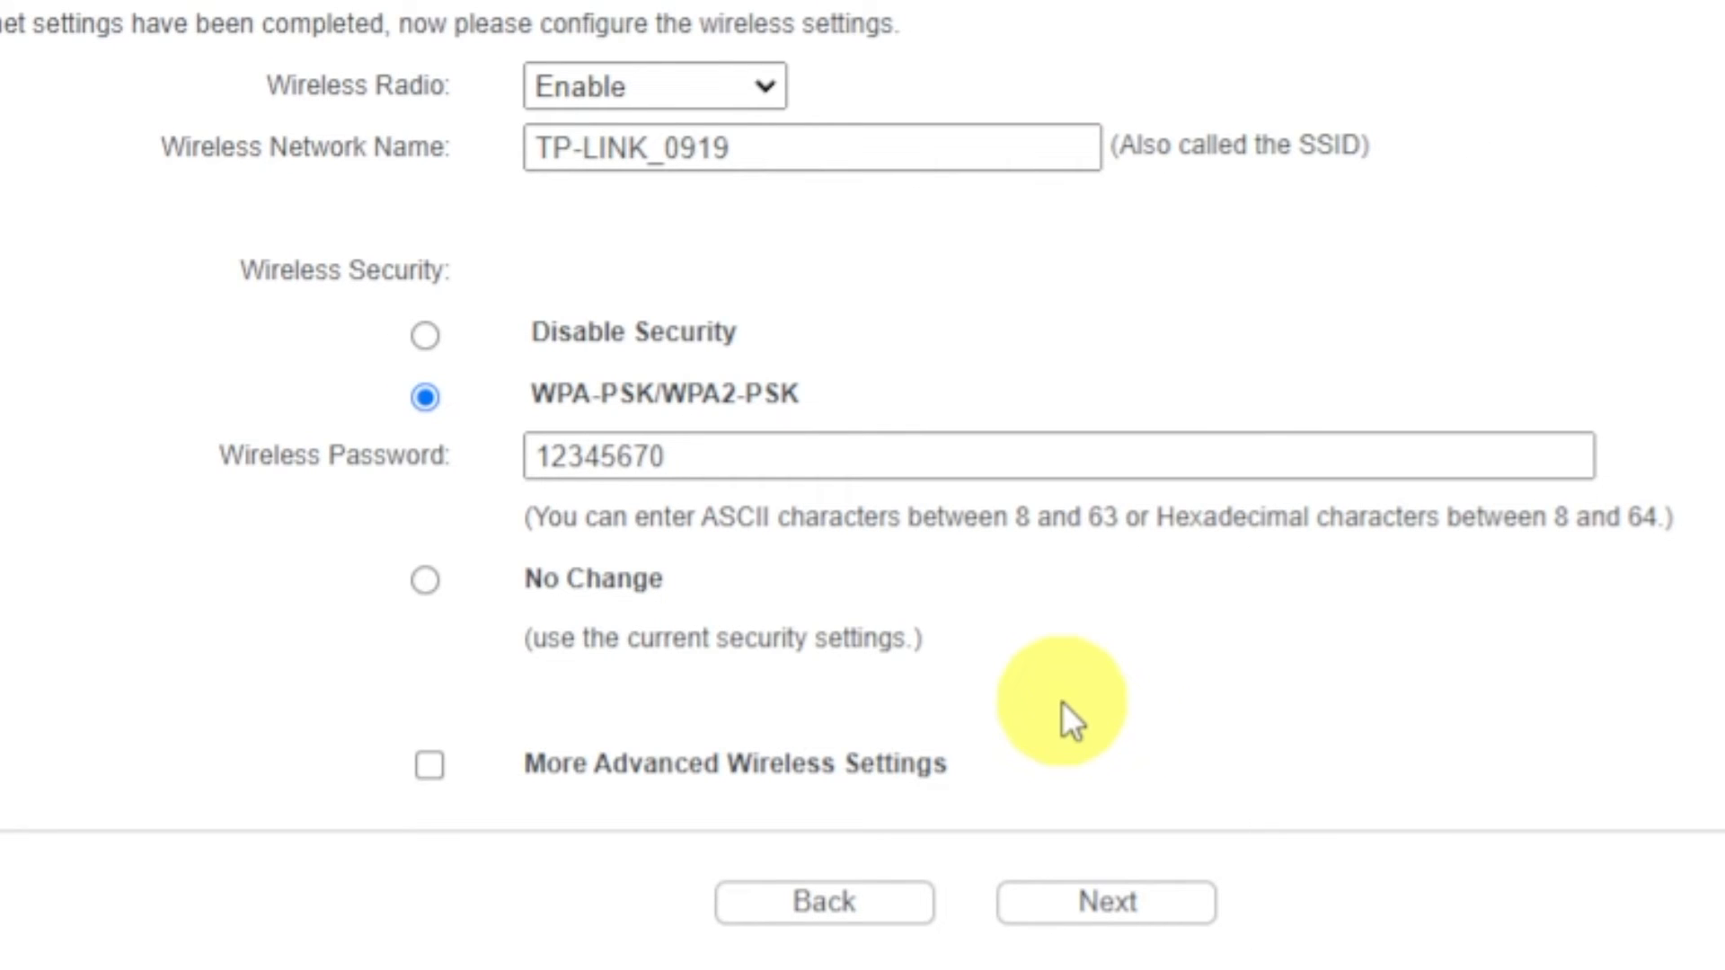
# Keep the wireless radio enabled with WPA-PSK/WPA2-PSK security and the preset network name and wireless password, and finish Quick Setup.
pyautogui.click(760, 94)
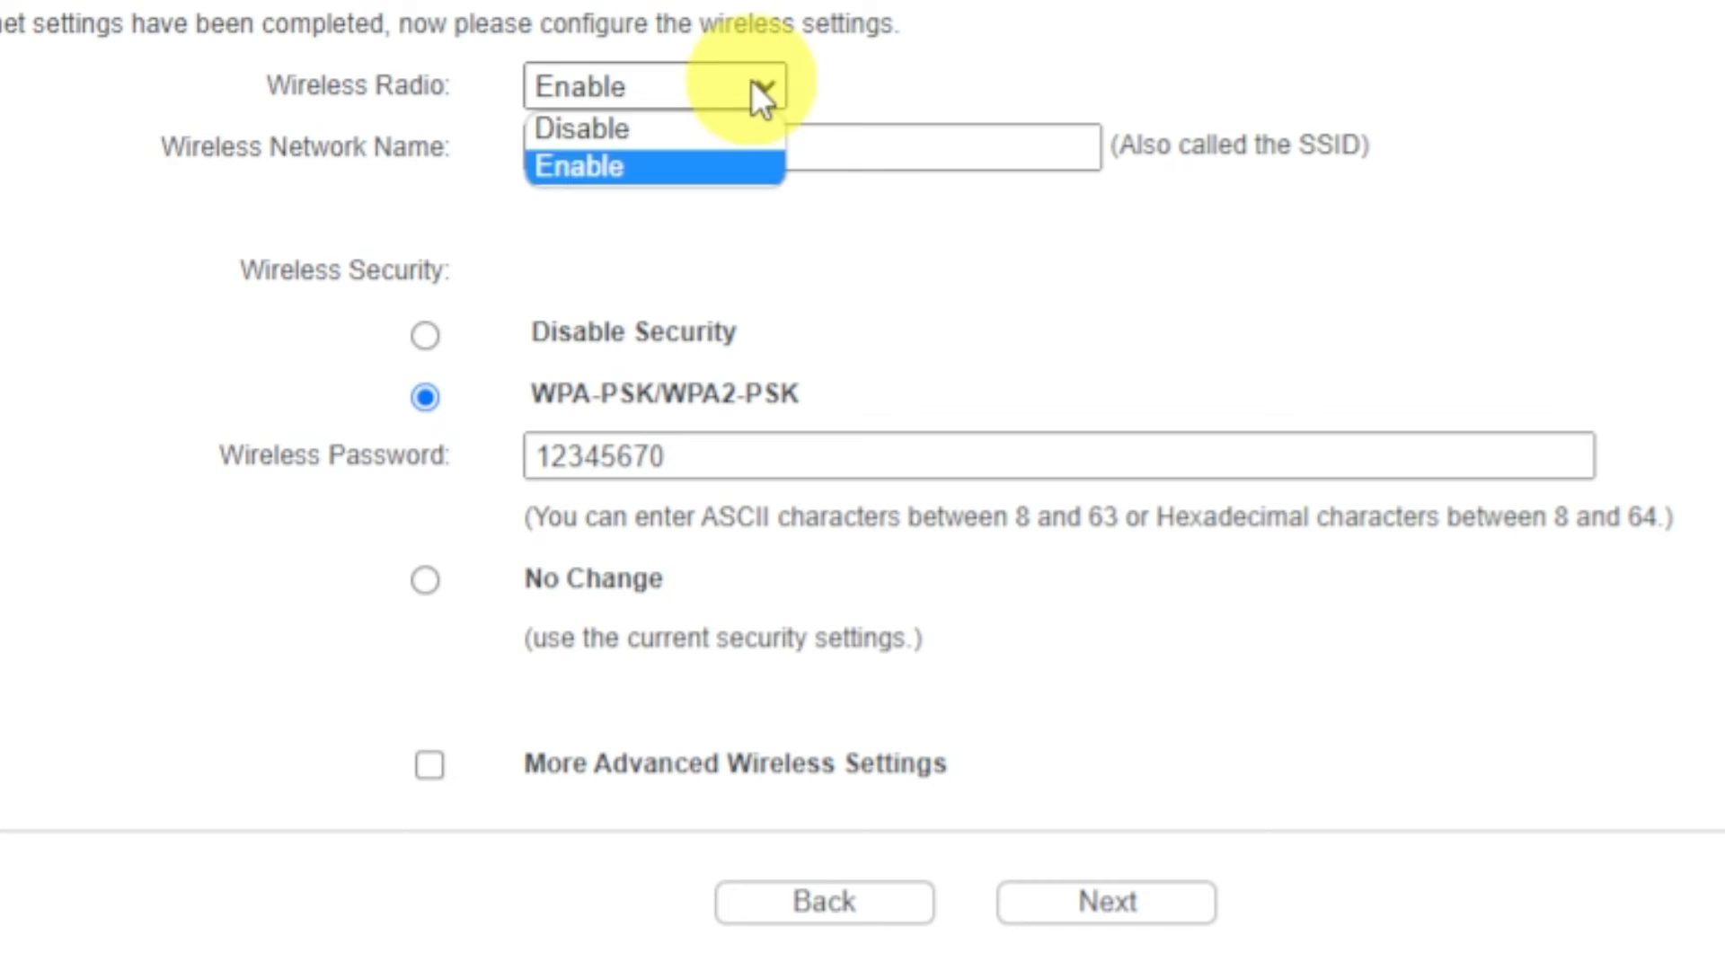
pyautogui.click(593, 165)
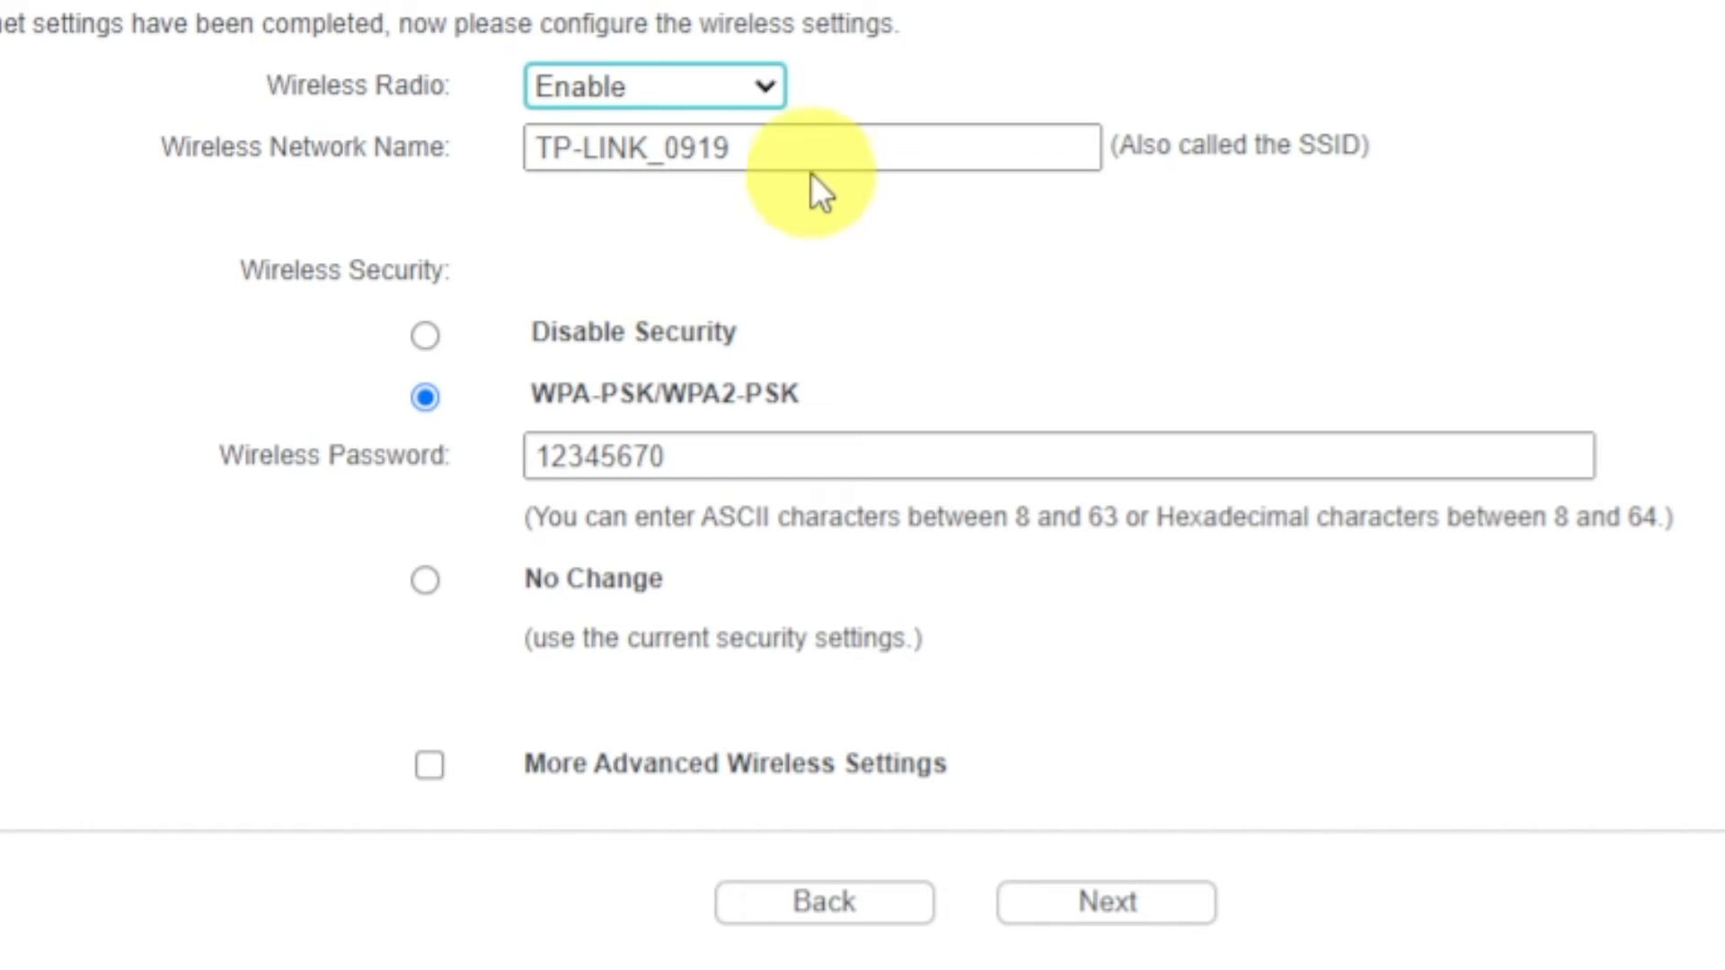
pyautogui.click(820, 146)
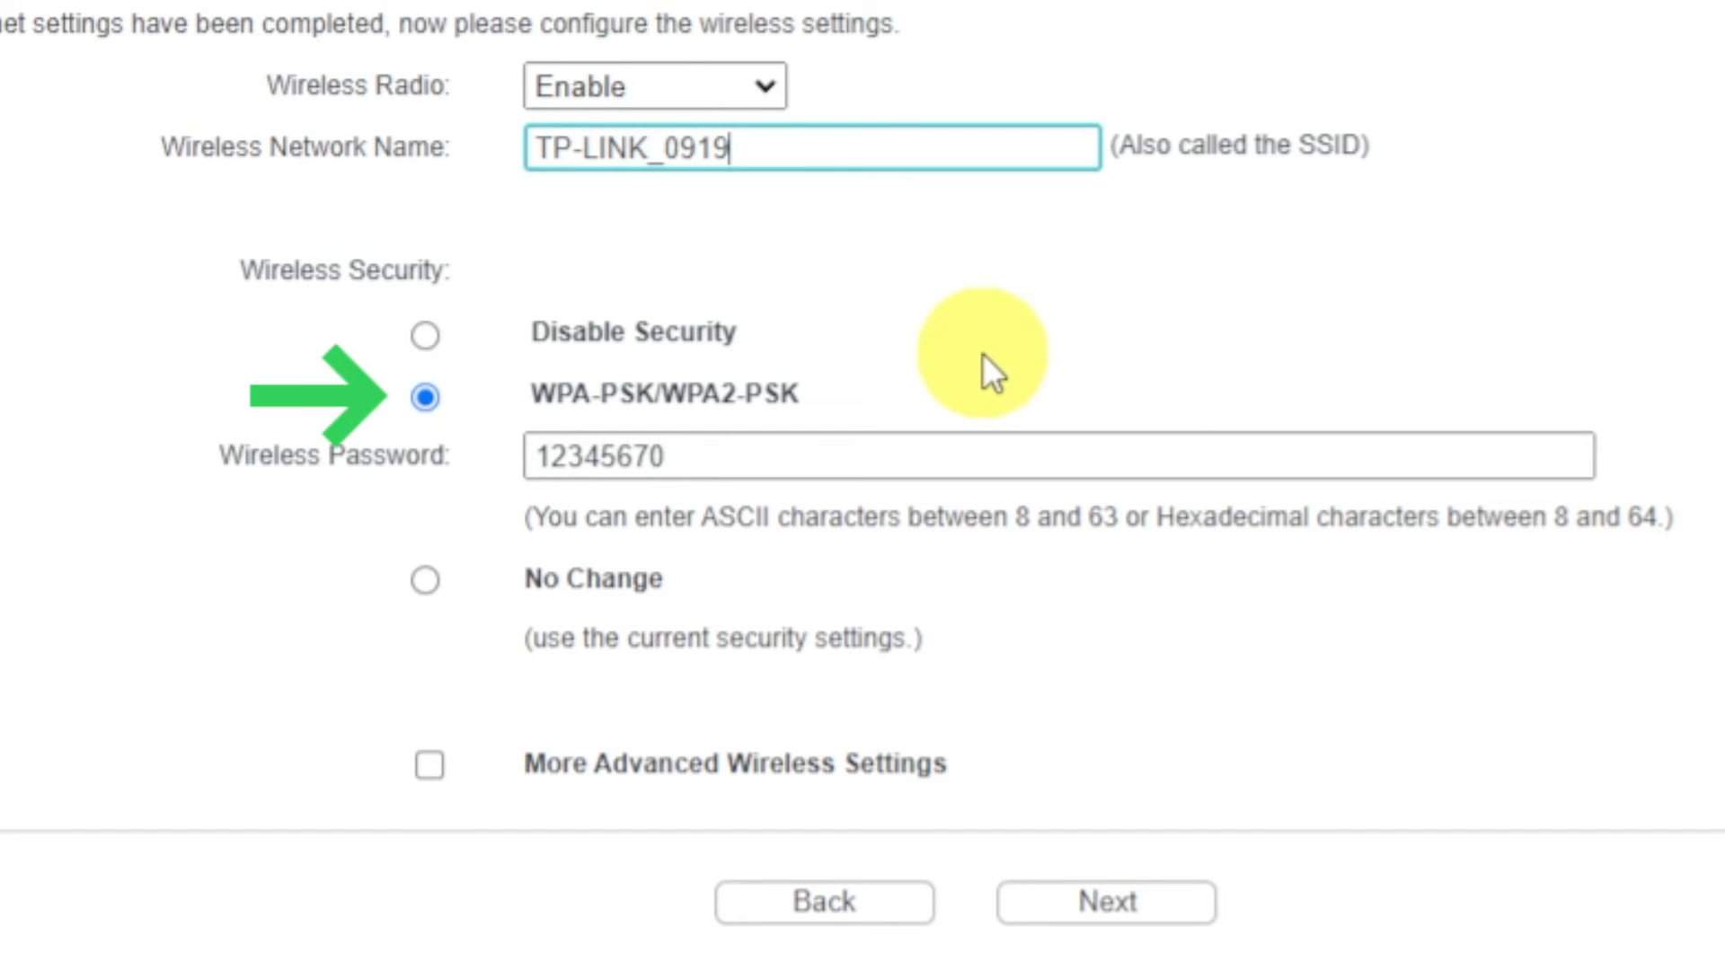
pyautogui.click(430, 401)
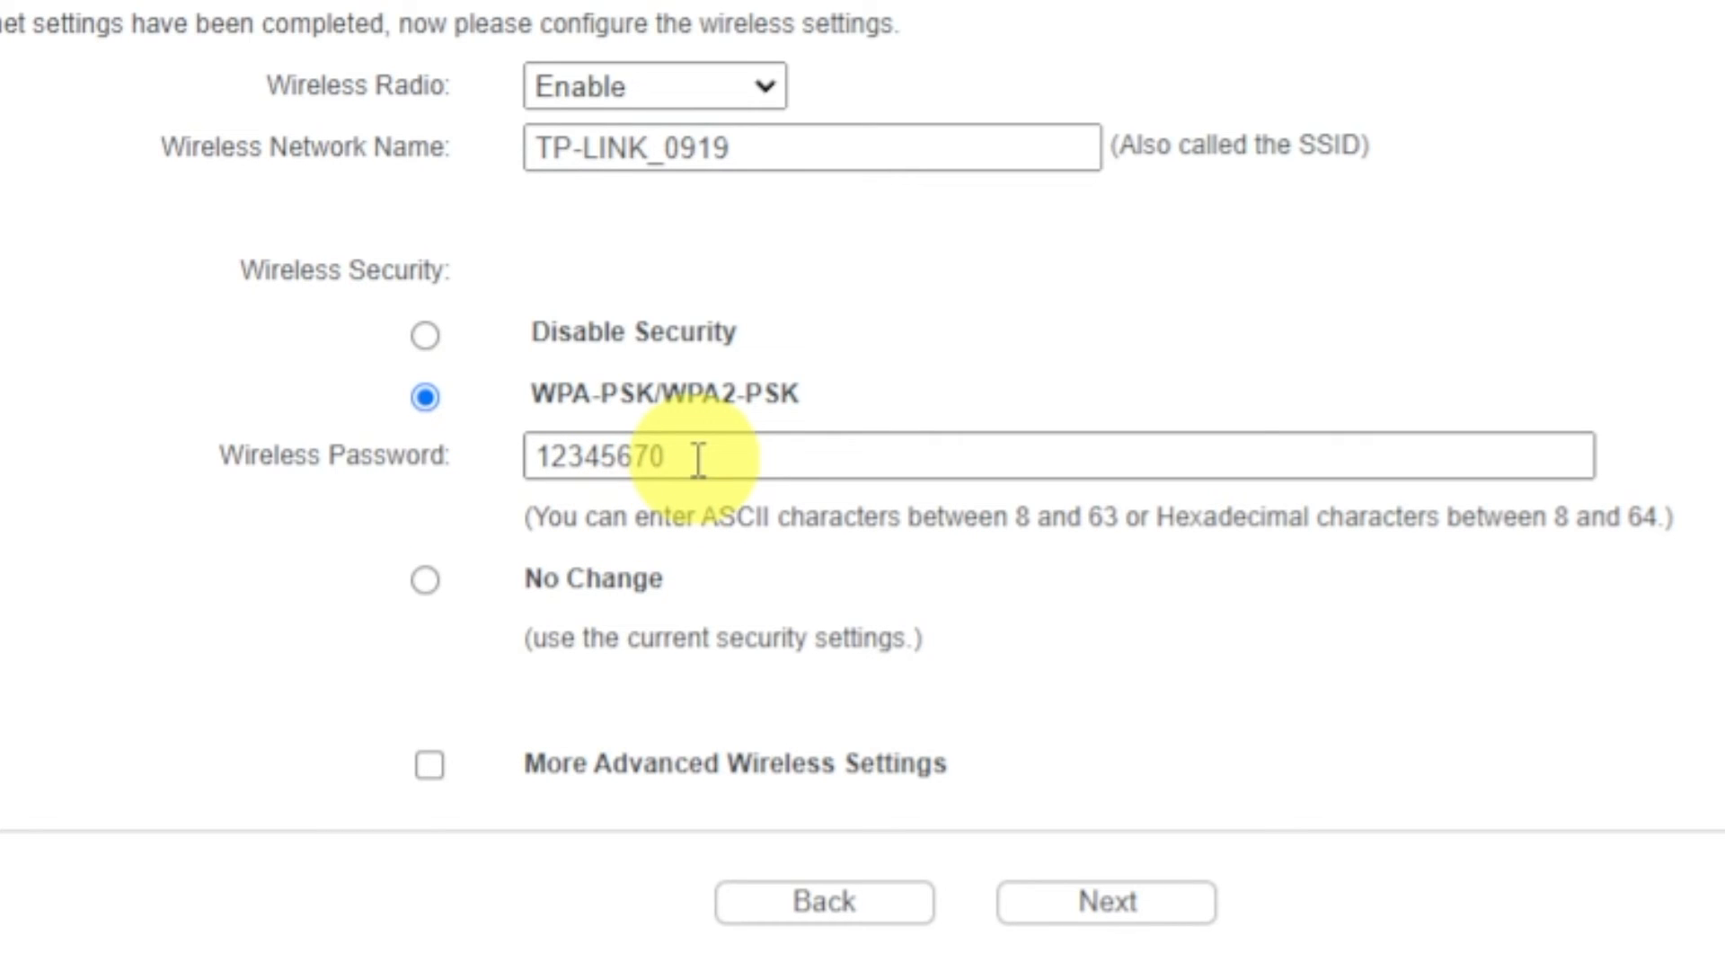
pyautogui.moveTo(699, 461); pyautogui.dragTo(517, 458)
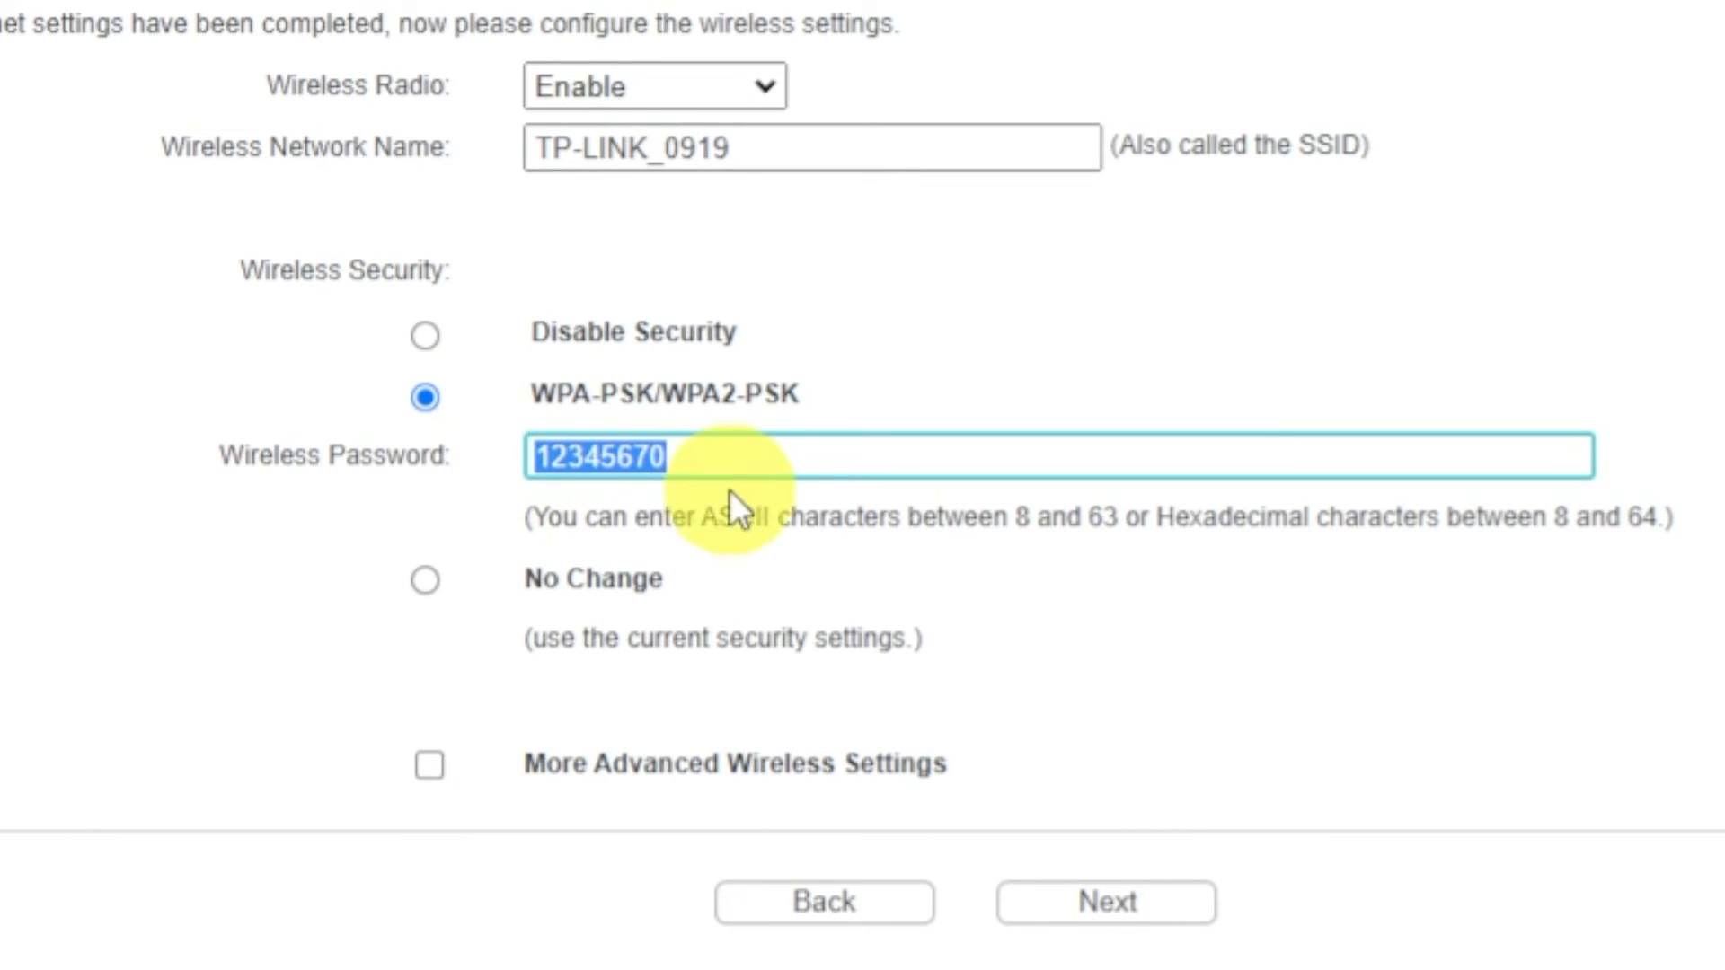
pyautogui.click(851, 466)
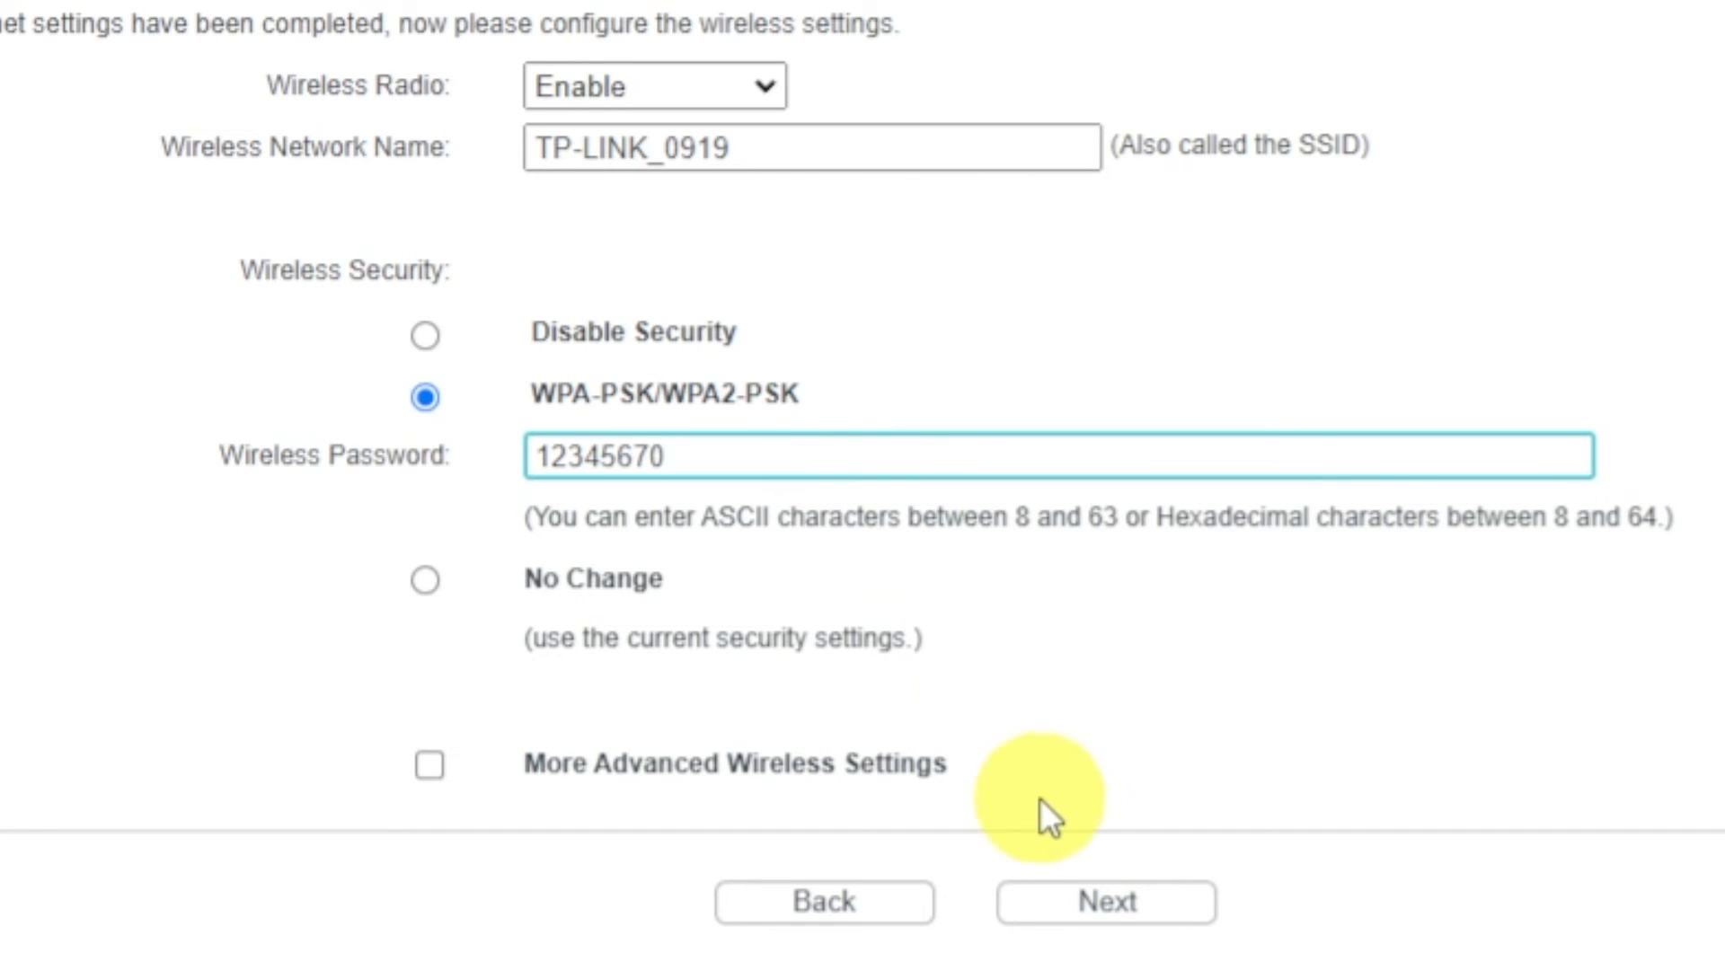
pyautogui.click(1090, 908)
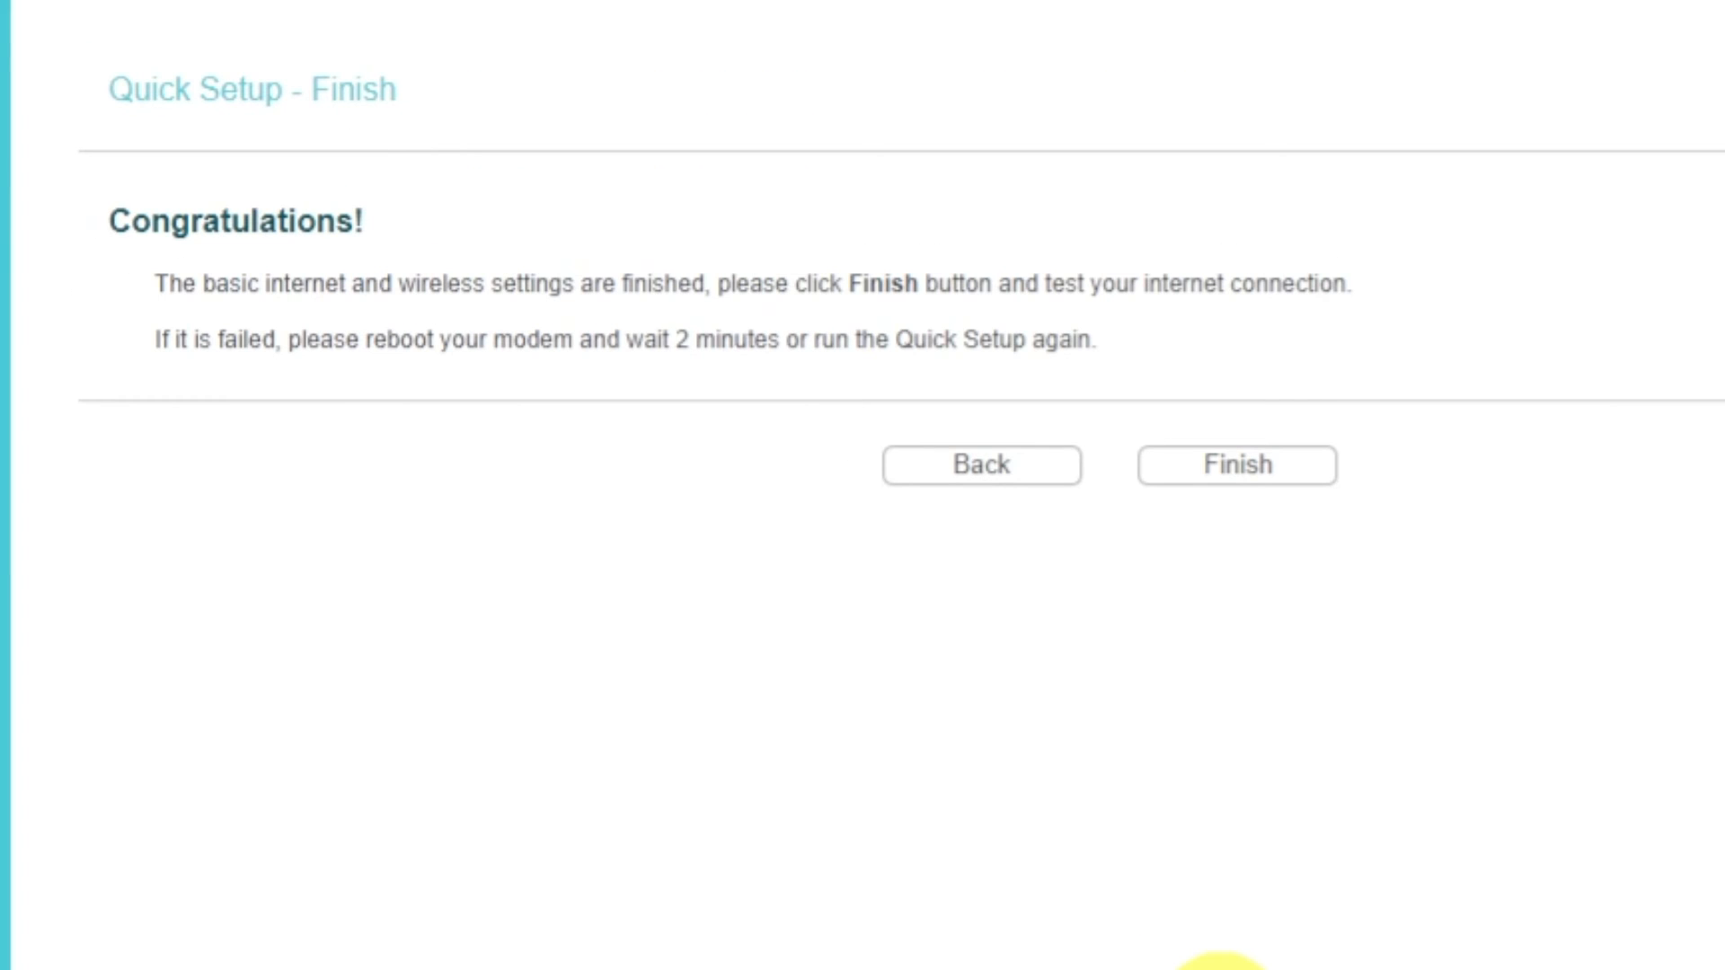
pyautogui.click(1200, 471)
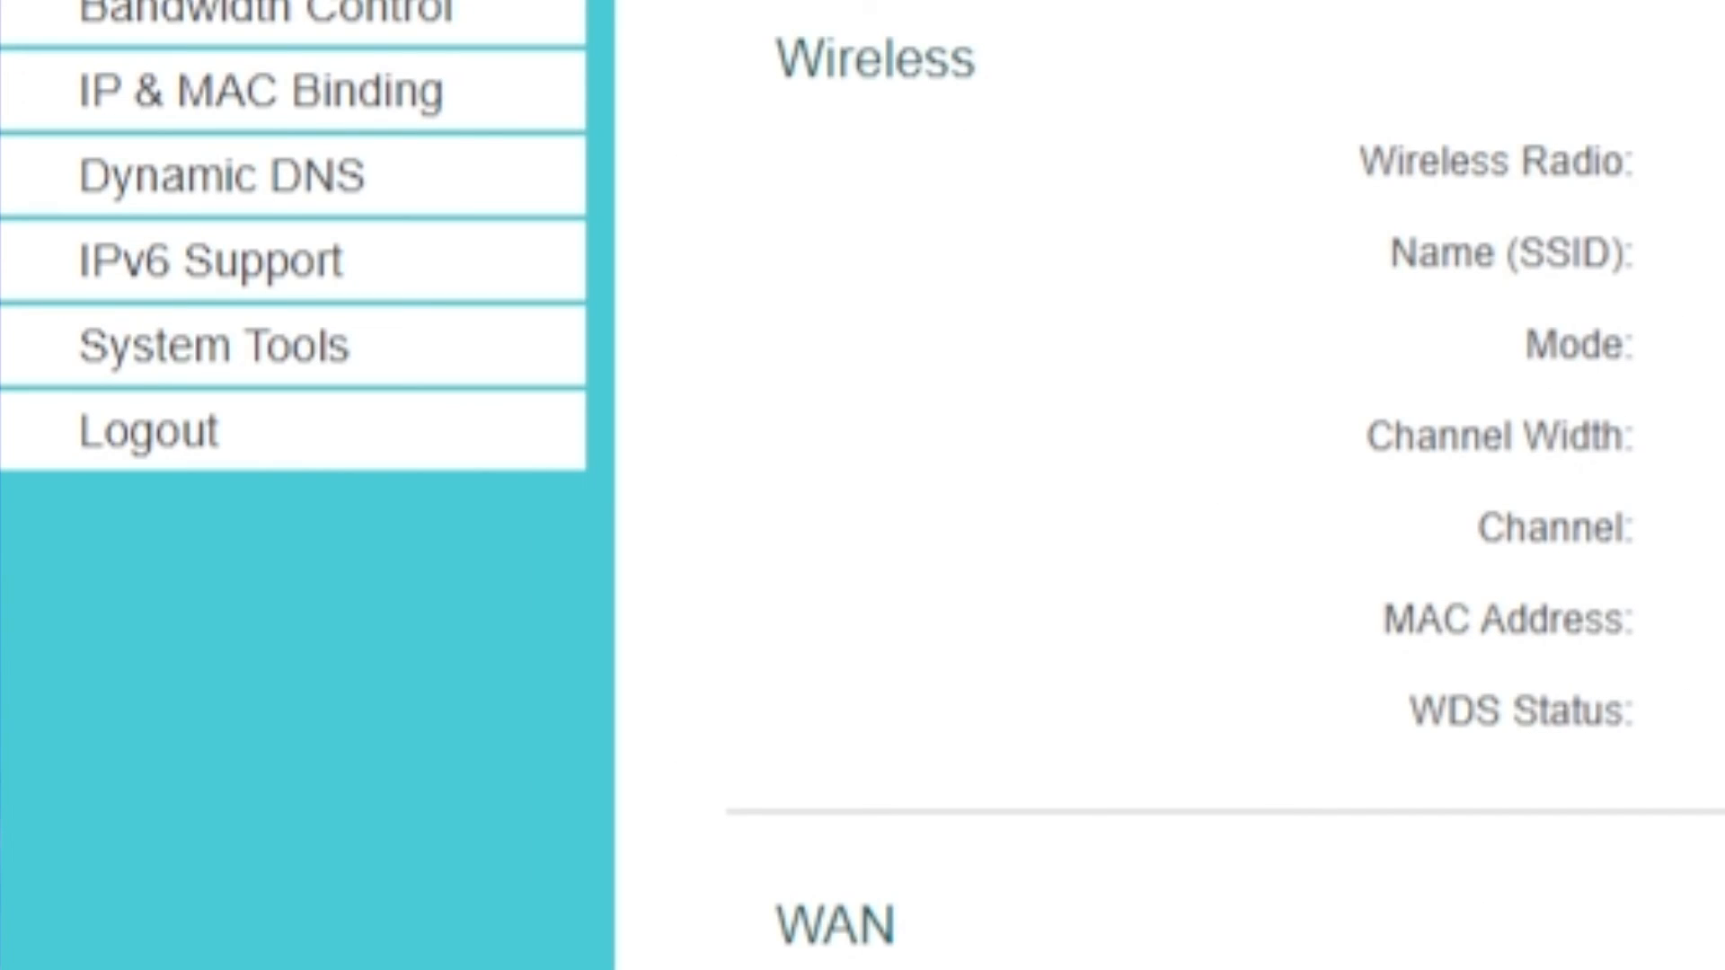
# Reboot the router and confirm the restart.
pyautogui.click(381, 381)
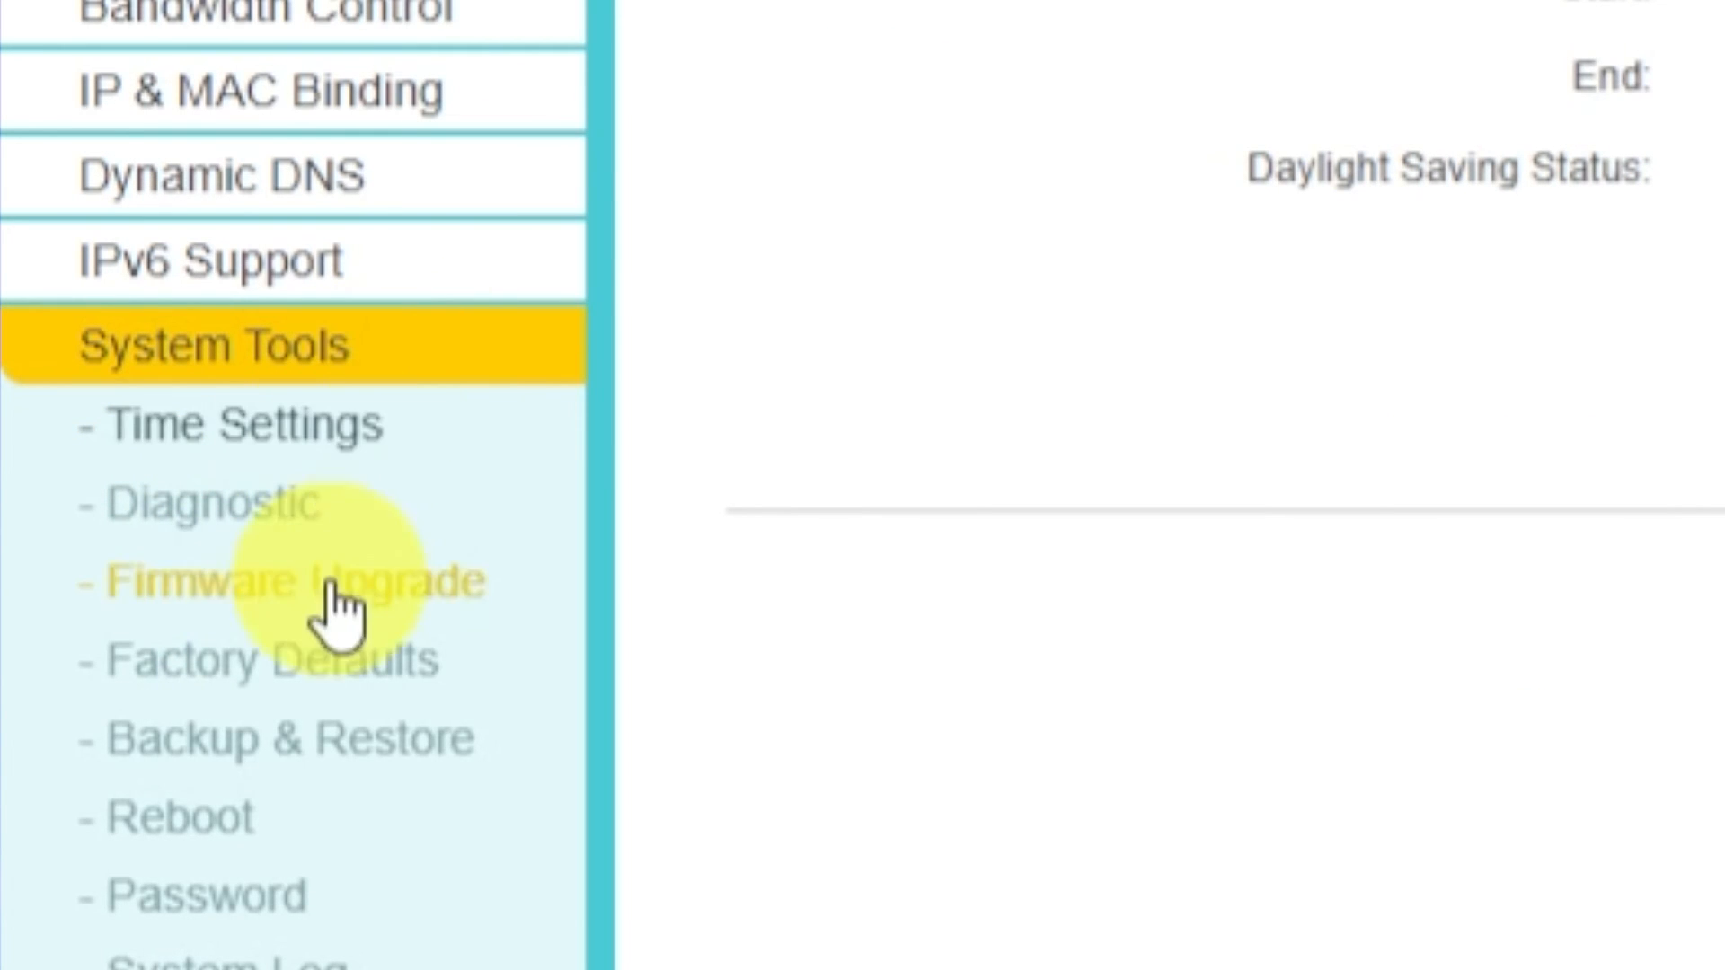
pyautogui.click(256, 831)
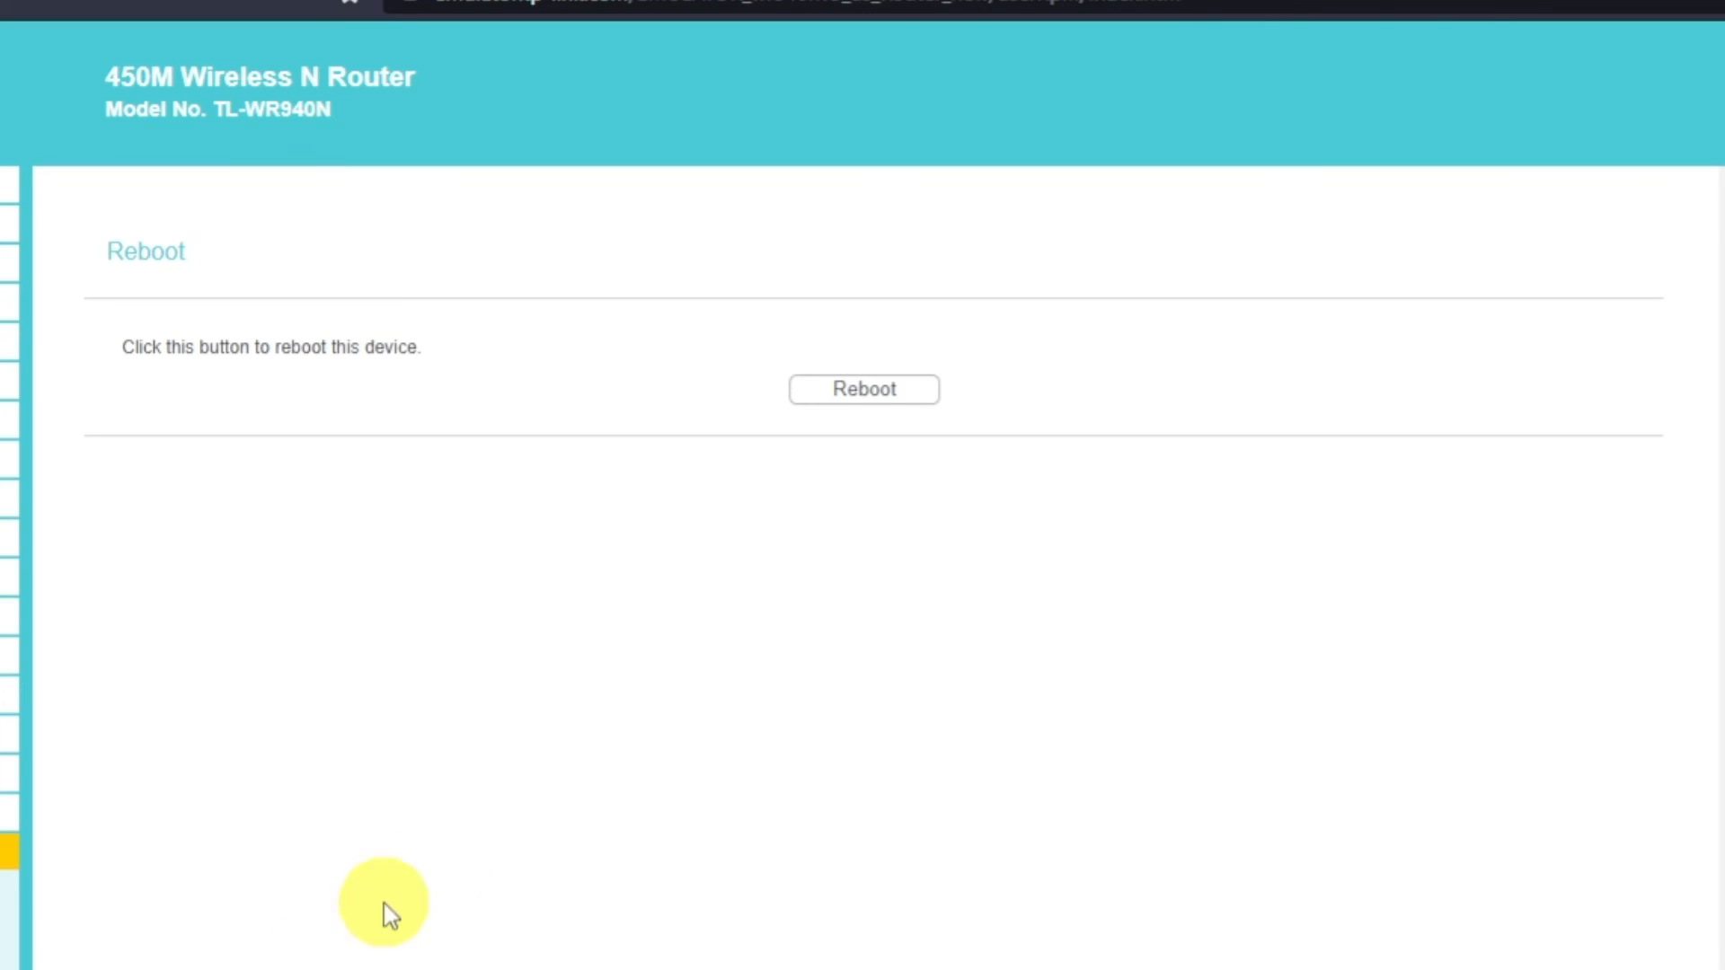
pyautogui.click(852, 409)
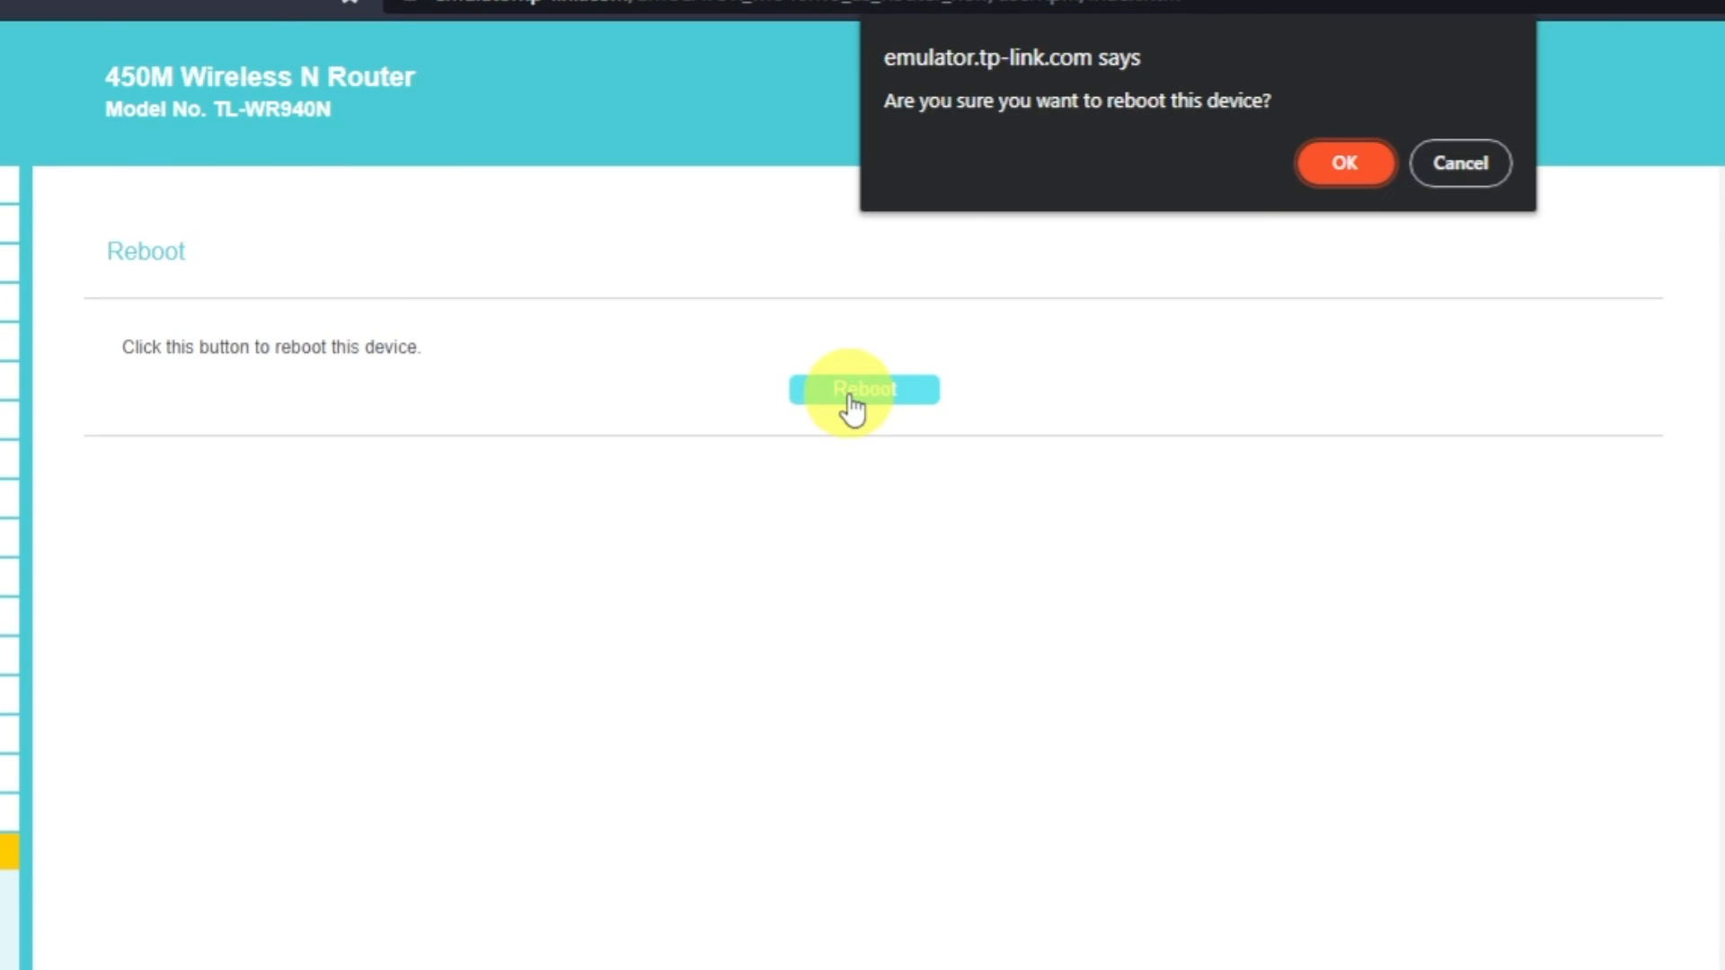
pyautogui.click(1348, 166)
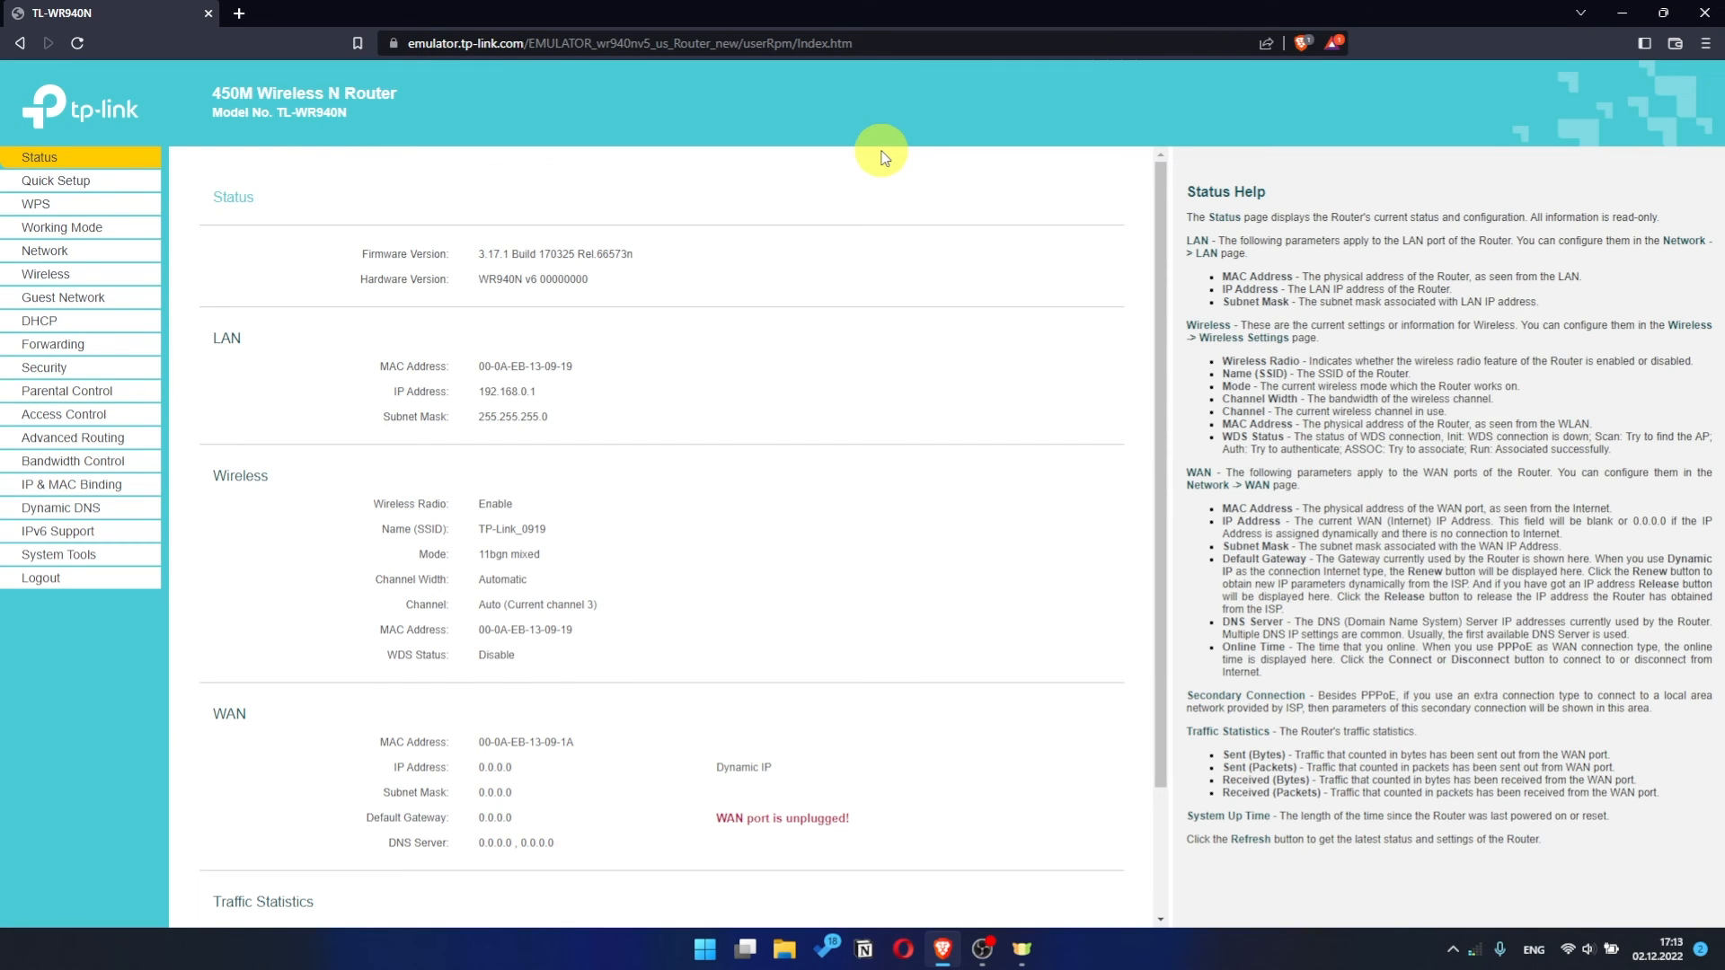